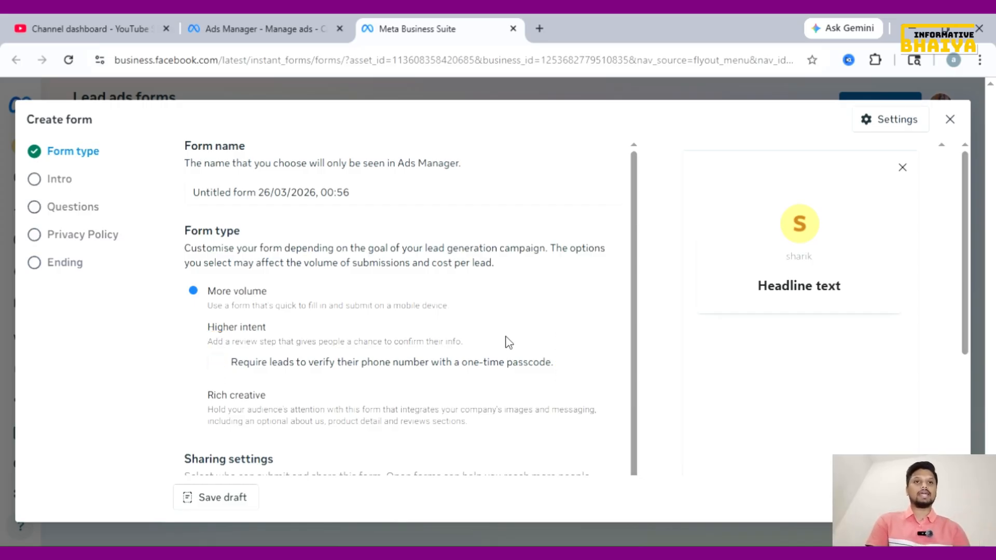
Choose the Higher intent form type and untick the phone-number verification requirement for leads
{"action": "left_click", "coordinate": [508, 342]}
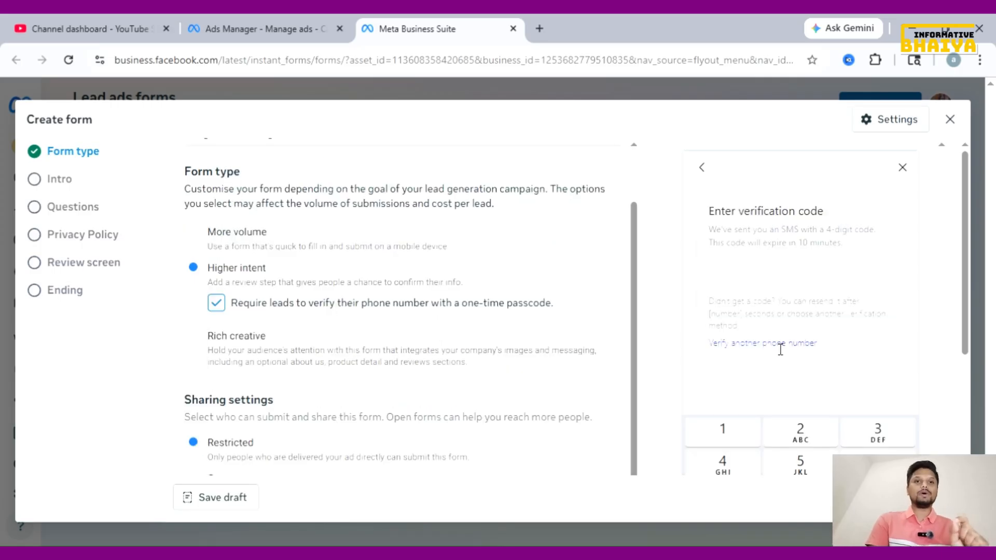
{"action": "scroll", "coordinate": [778, 349], "scroll_direction": "down", "scroll_amount": 3}
{"action": "scroll", "coordinate": [220, 315], "scroll_direction": "up", "scroll_amount": 3}
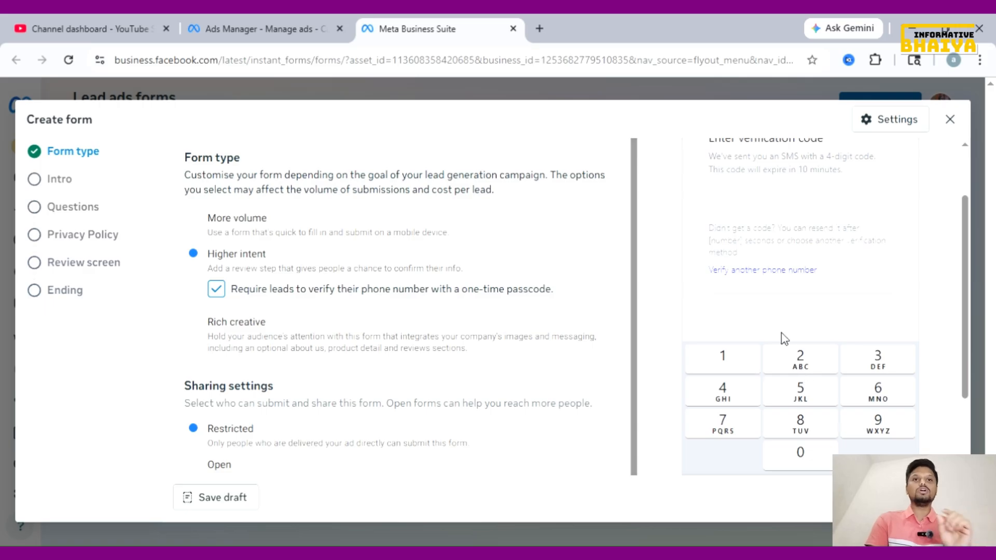
{"action": "scroll", "coordinate": [781, 332], "scroll_direction": "up", "scroll_amount": 2}
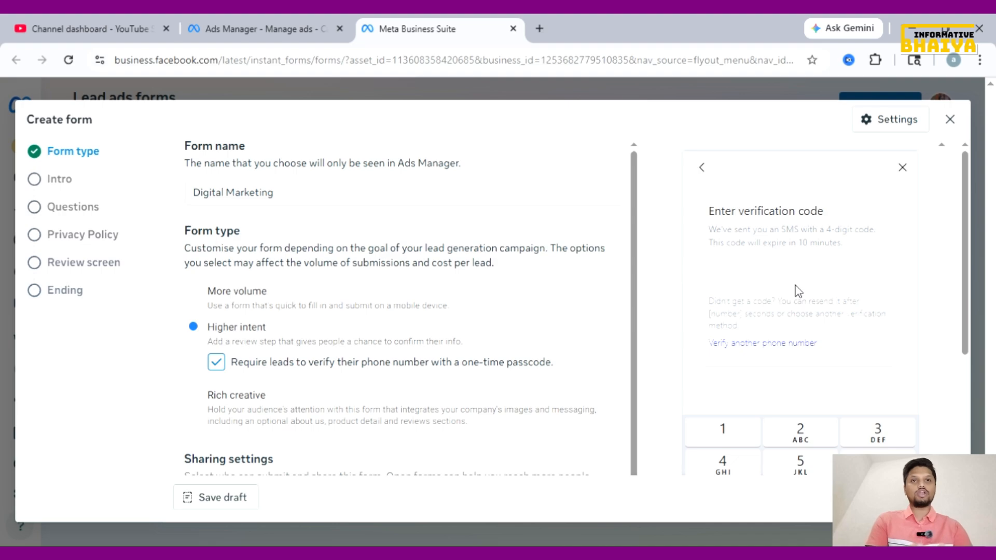
{"action": "left_click", "coordinate": [216, 361]}
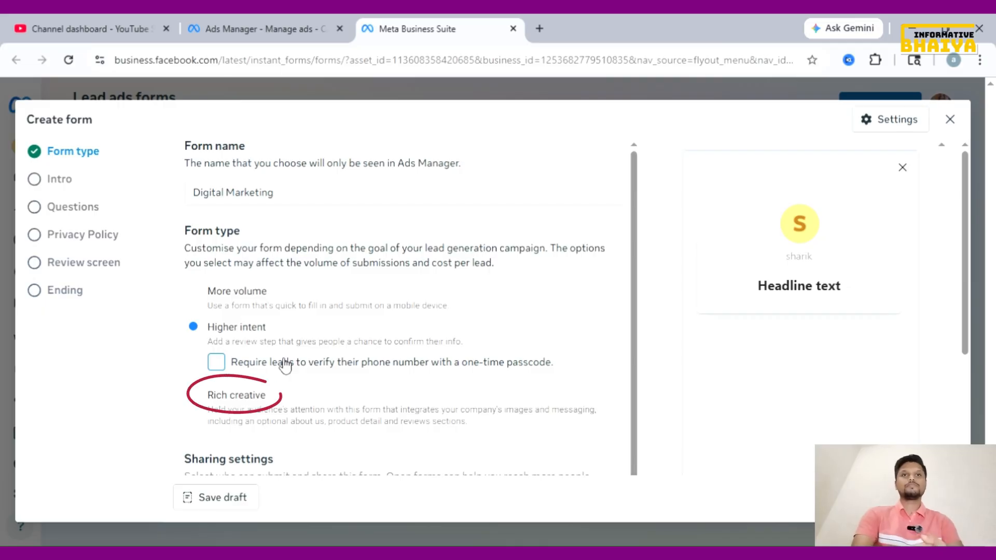
{"action": "scroll", "coordinate": [285, 365], "scroll_direction": "down", "scroll_amount": 1}
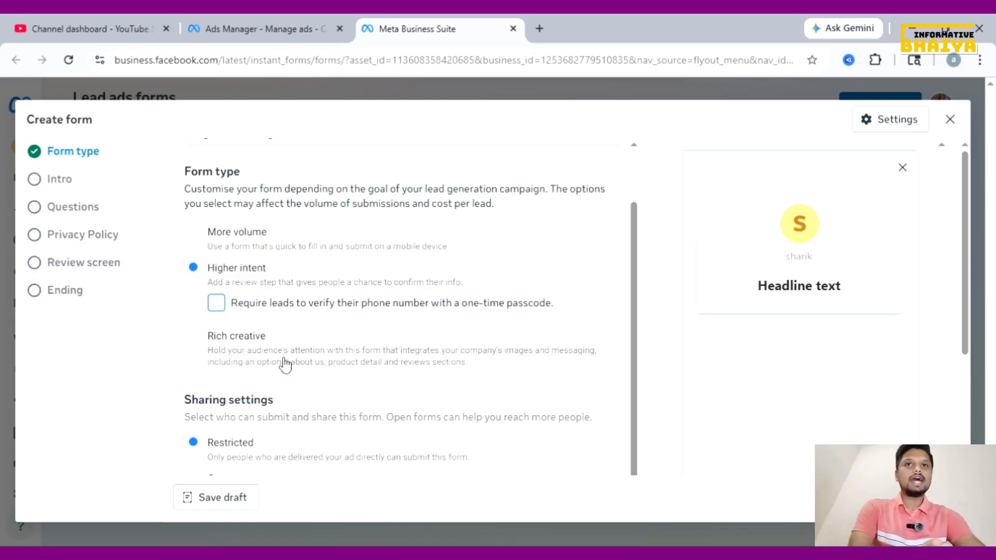
Switch the form type to Rich creative and highlight its description and label for emphasis
{"action": "left_click", "coordinate": [197, 344]}
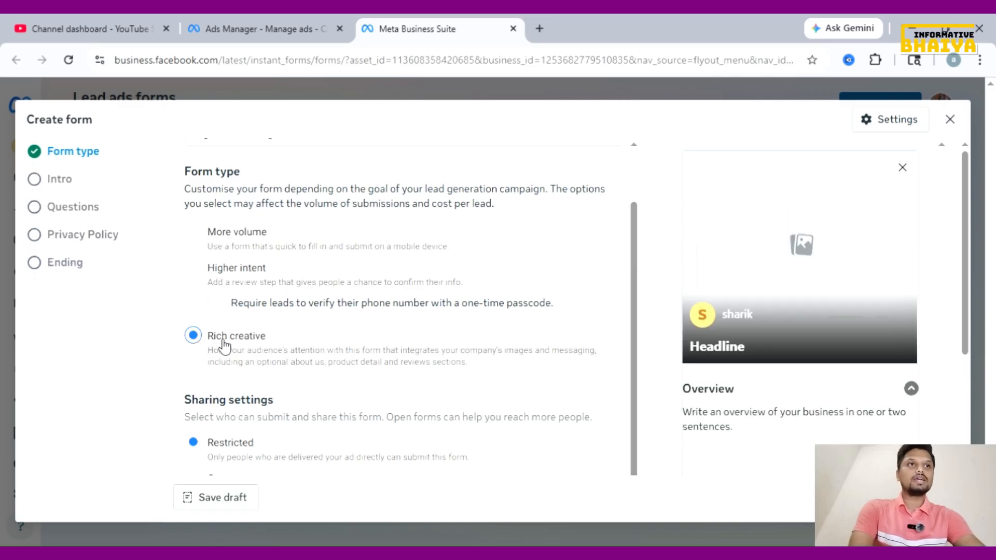
{"action": "scroll", "coordinate": [488, 342], "scroll_direction": "down", "scroll_amount": 1}
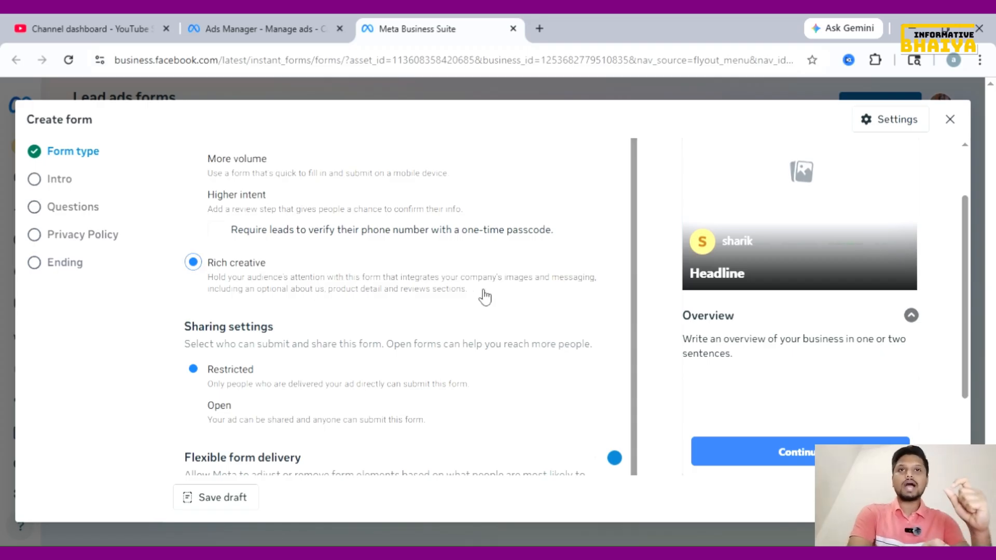
{"action": "left_click_drag", "start_coordinate": [186, 263], "coordinate": [419, 308]}
{"action": "left_click", "coordinate": [345, 247]}
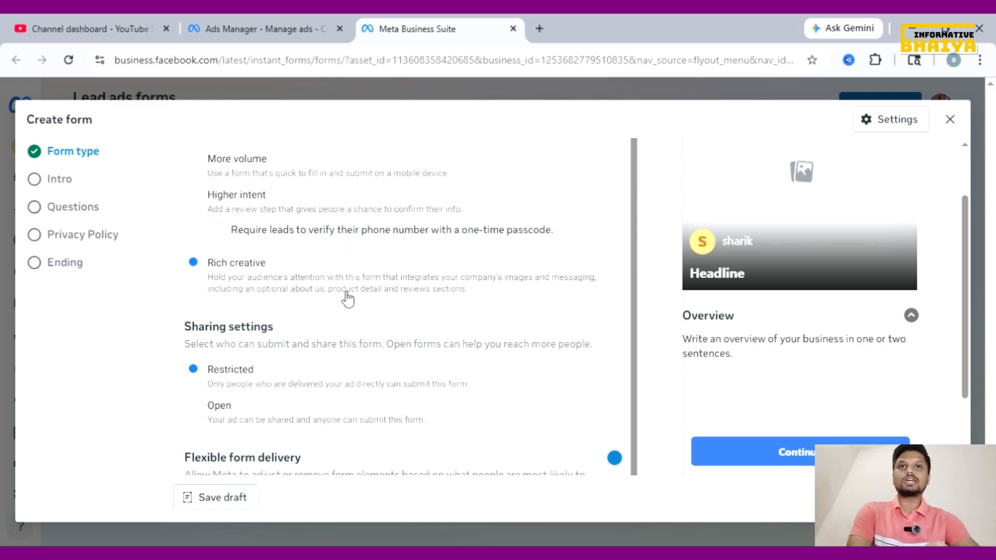
{"action": "triple_click", "coordinate": [272, 266]}
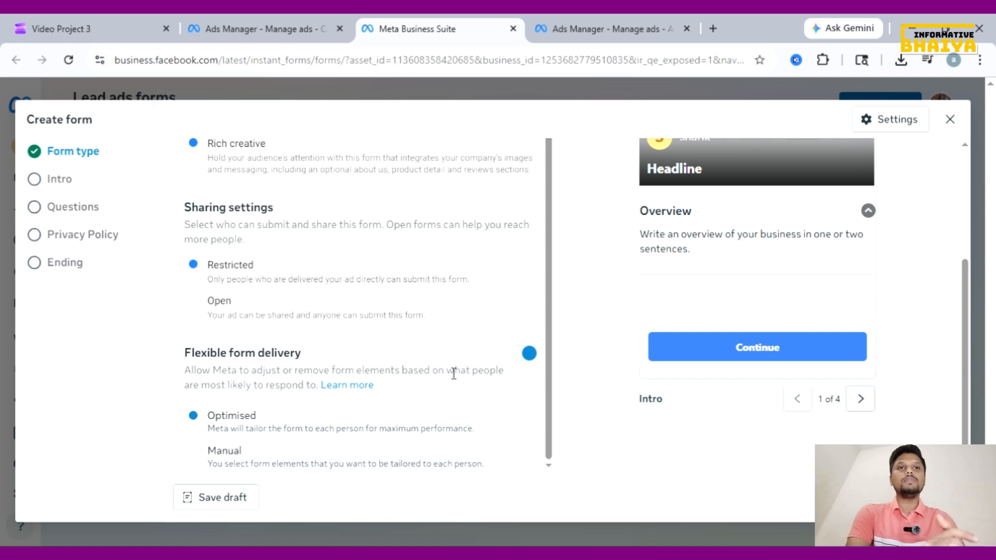
{"action": "scroll", "coordinate": [814, 248], "scroll_direction": "up", "scroll_amount": 3}
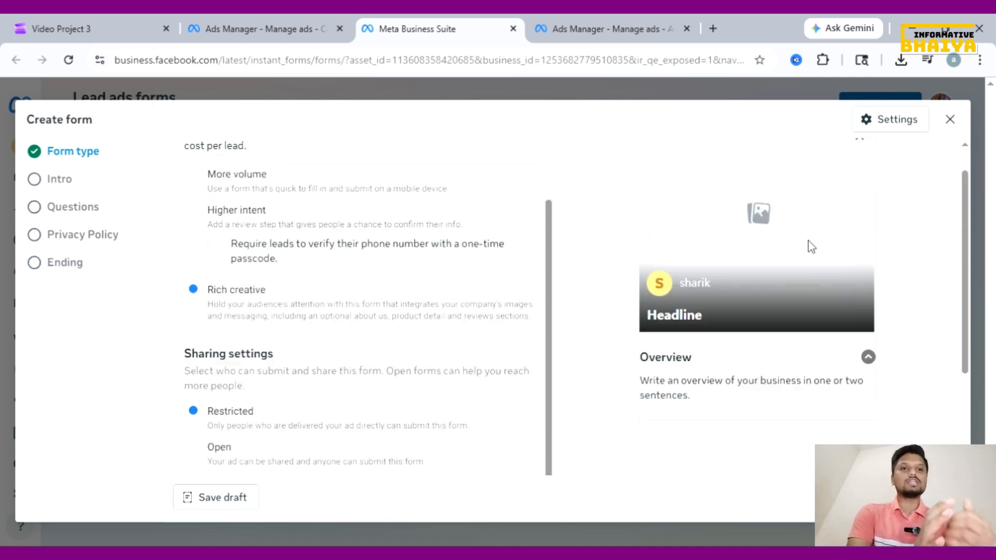
{"action": "scroll", "coordinate": [355, 382], "scroll_direction": "down", "scroll_amount": 3}
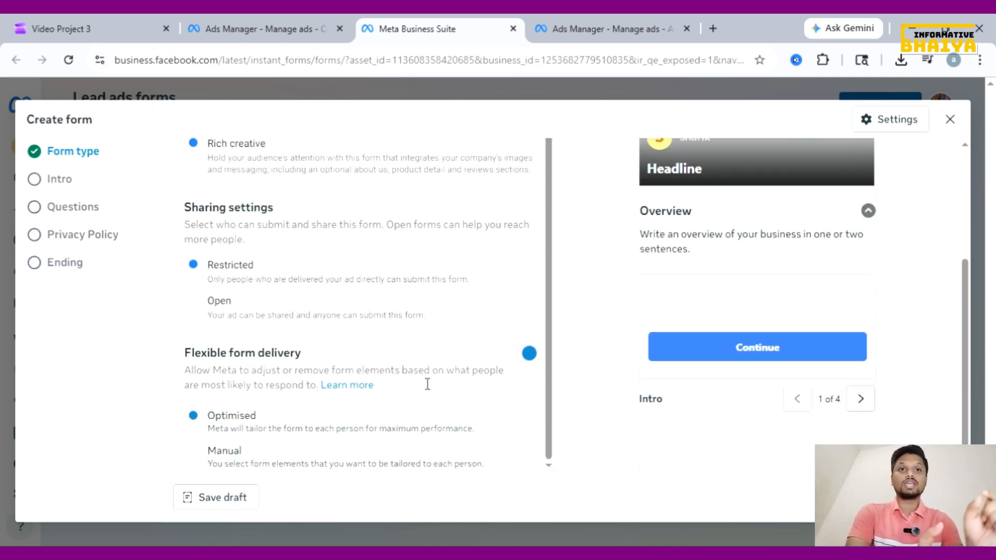
{"action": "scroll", "coordinate": [446, 382], "scroll_direction": "up", "scroll_amount": 4}
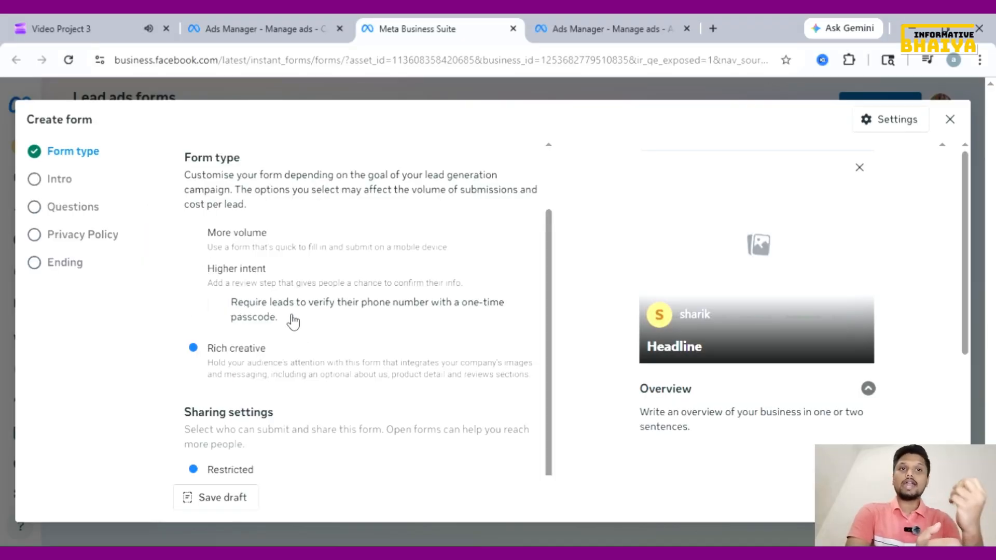
{"action": "scroll", "coordinate": [456, 411], "scroll_direction": "down", "scroll_amount": 4}
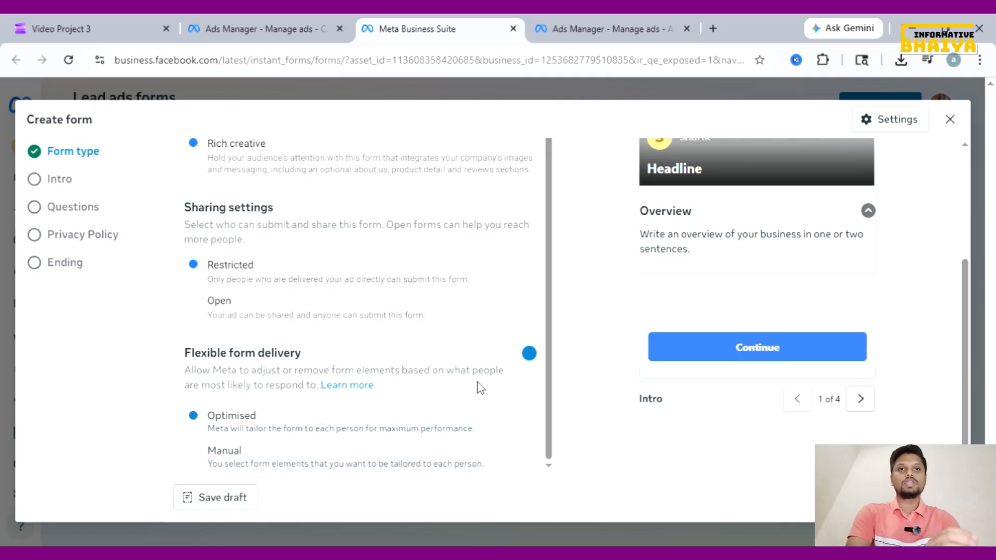
{"action": "left_click", "coordinate": [529, 359]}
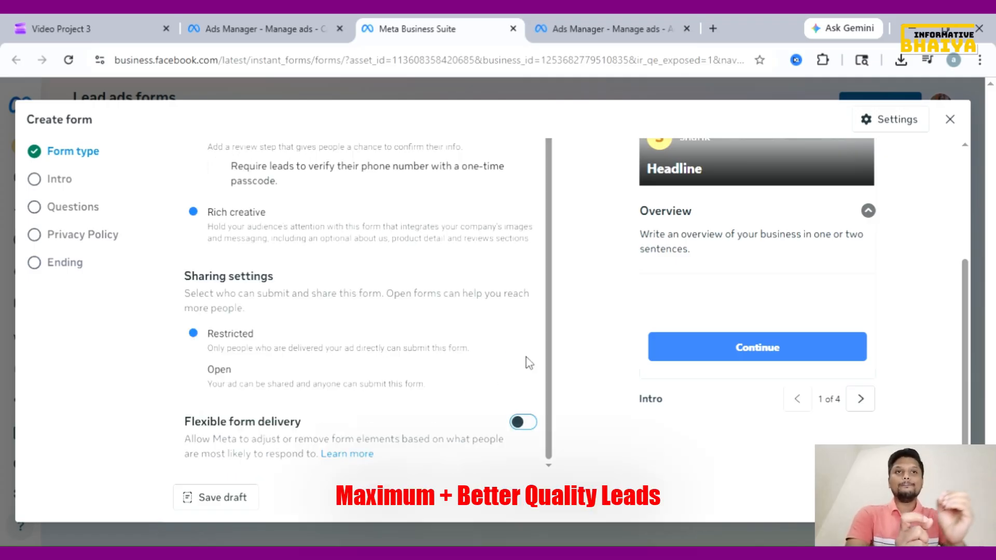
Turn flexible form delivery back on and set it to Manual
{"action": "left_click", "coordinate": [519, 424]}
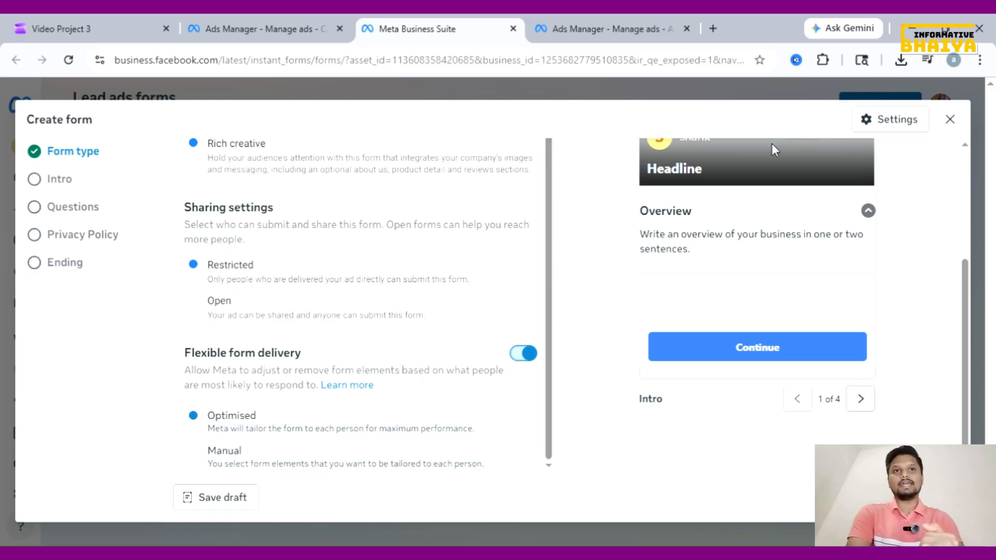
{"action": "left_click", "coordinate": [405, 403]}
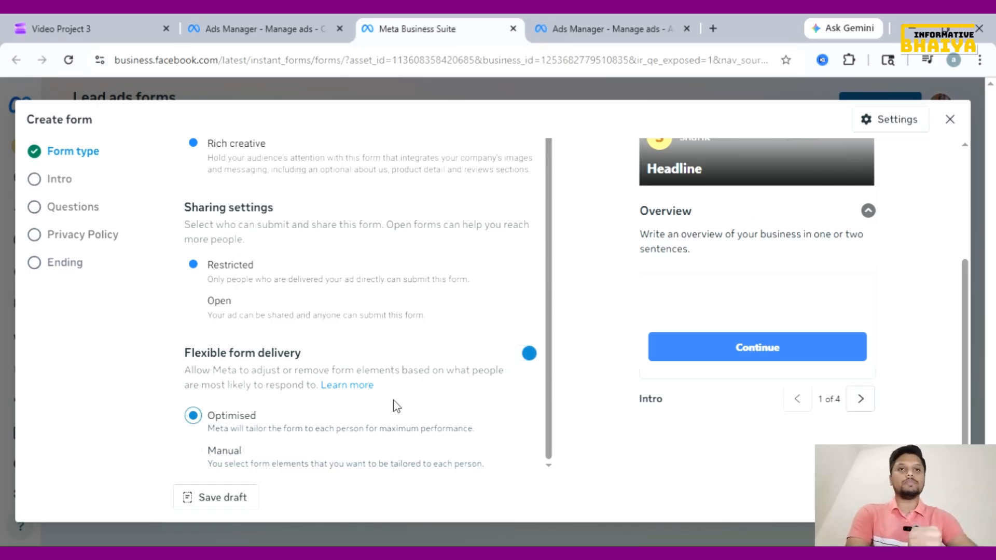
{"action": "left_click", "coordinate": [200, 456]}
{"action": "scroll", "coordinate": [314, 422], "scroll_direction": "down", "scroll_amount": 3}
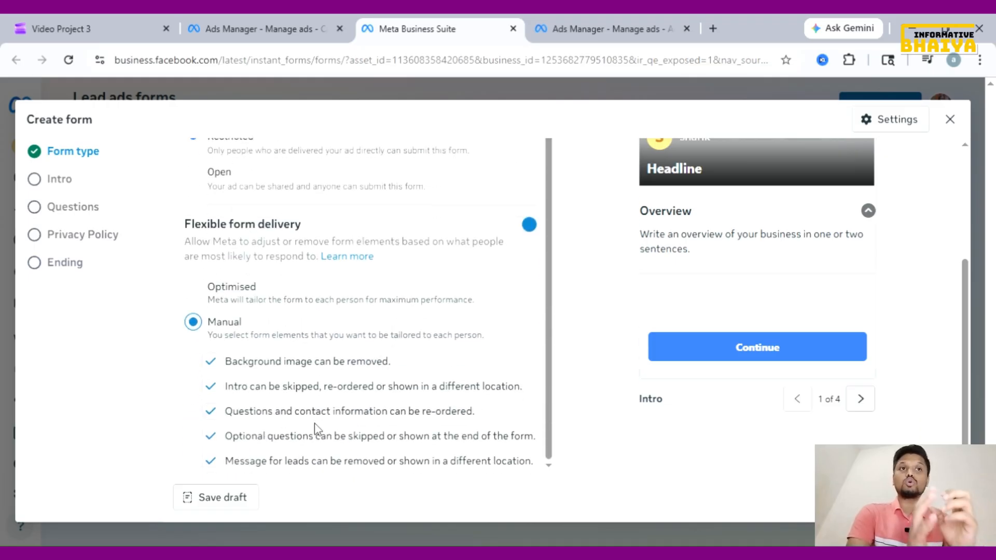
Review the tailorable element checkboxes: background image removal, intro skipping, question re-ordering, optional-question skipping
{"action": "left_click", "coordinate": [217, 363]}
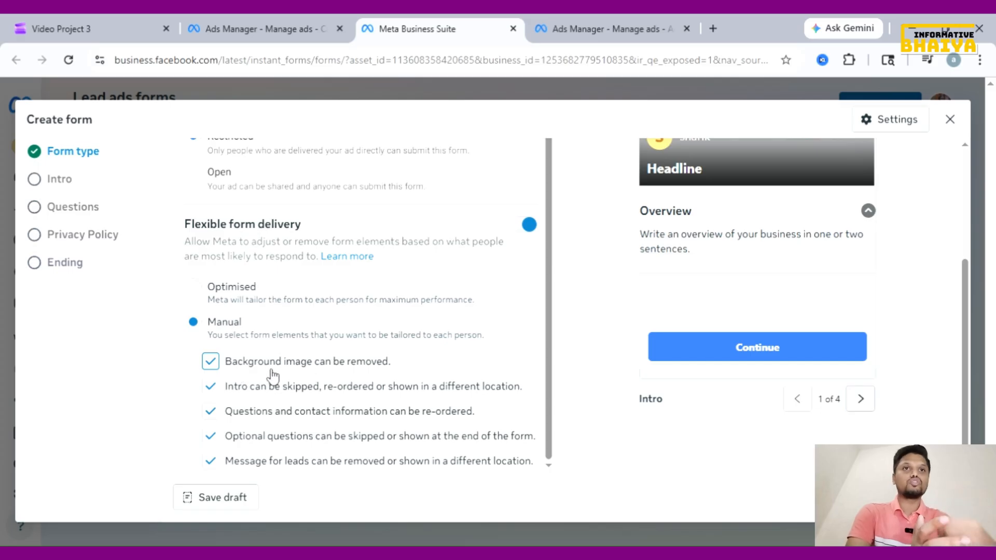
{"action": "left_click", "coordinate": [216, 389]}
{"action": "left_click", "coordinate": [213, 390]}
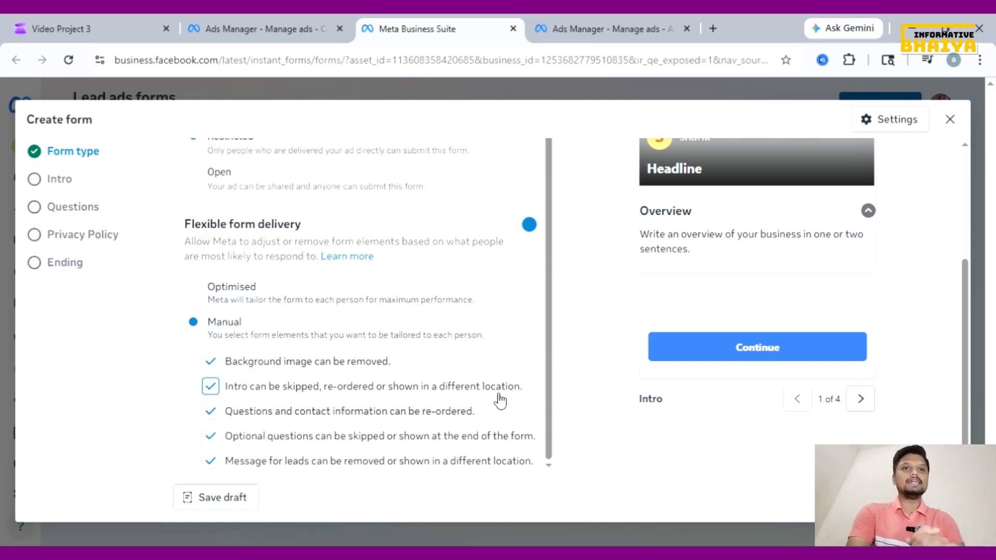
{"action": "left_click", "coordinate": [211, 413]}
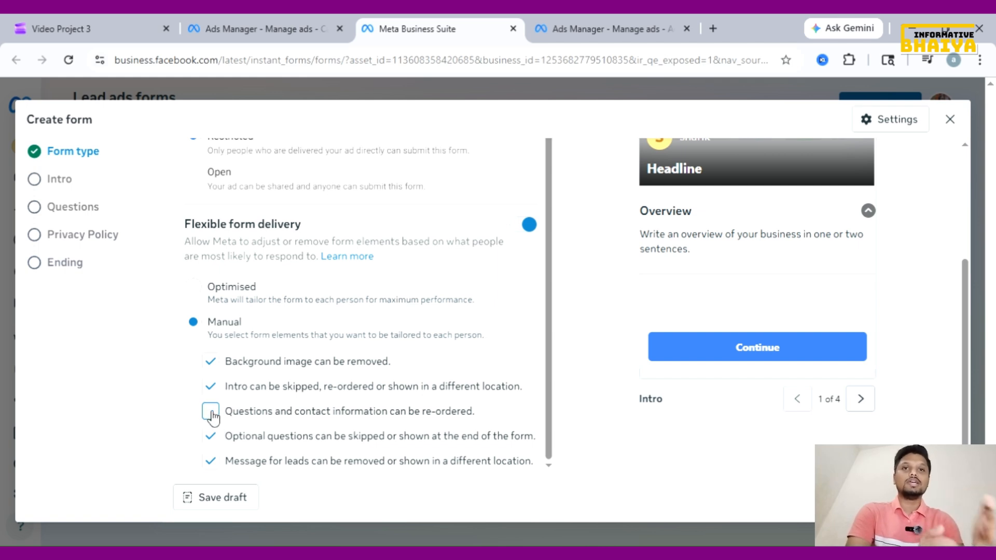
{"action": "left_click", "coordinate": [211, 413]}
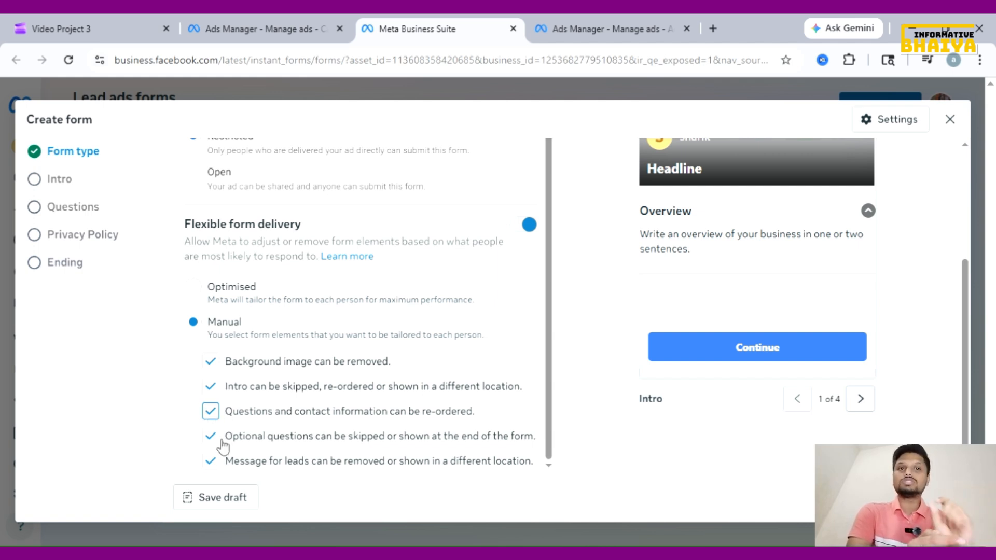
{"action": "left_click", "coordinate": [214, 439]}
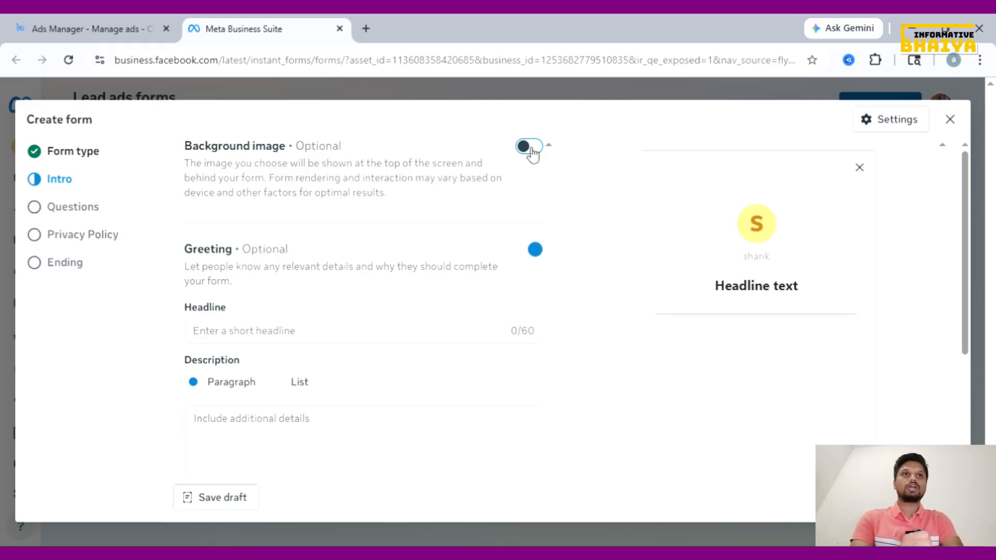
Switch on the intro background image and upload the Diesel Fuel Injection Pump poster
{"action": "left_click", "coordinate": [529, 148]}
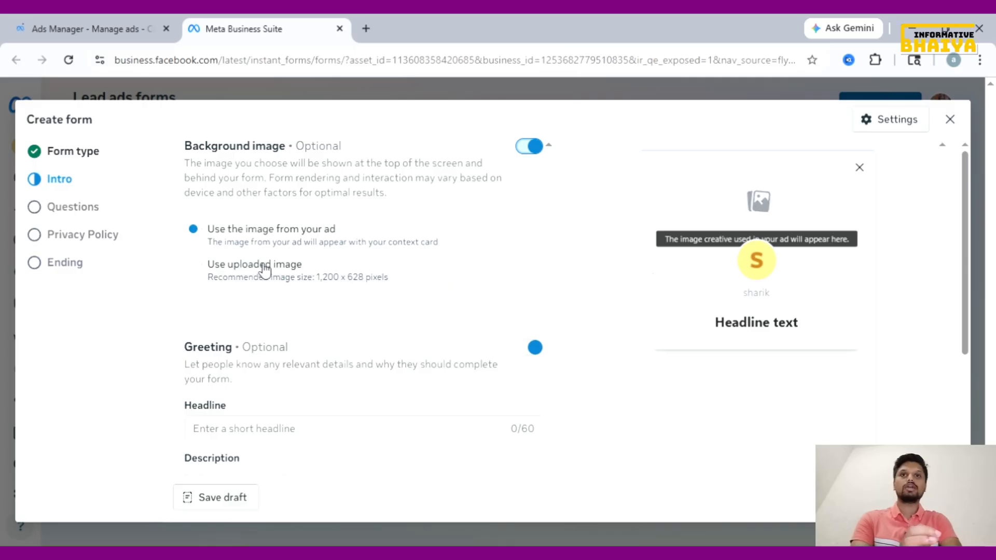
{"action": "left_click", "coordinate": [203, 271]}
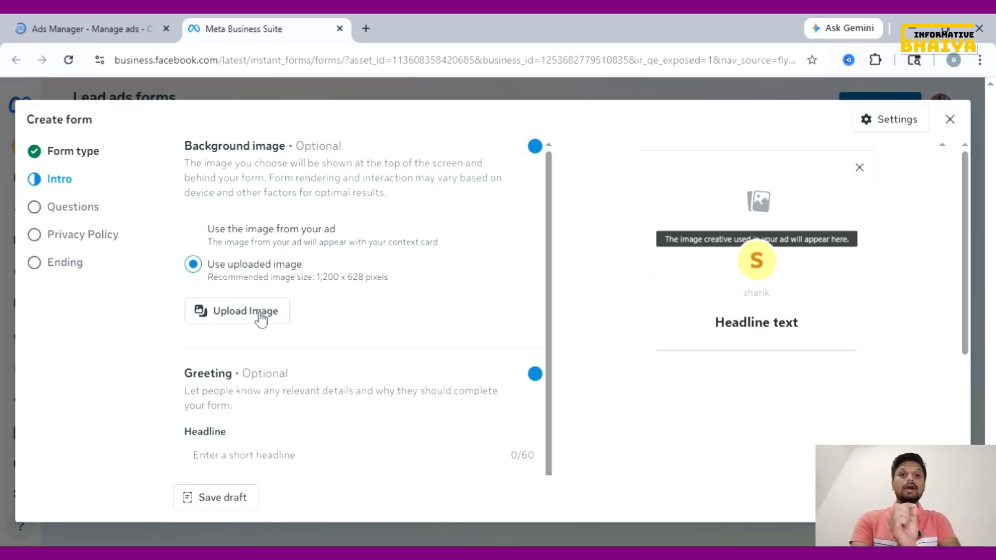
{"action": "left_click", "coordinate": [261, 317]}
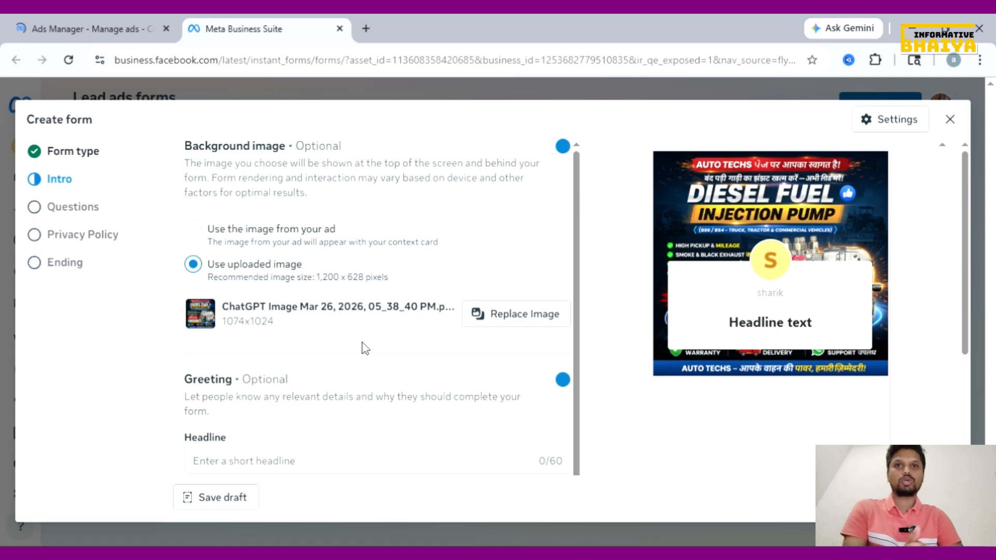
{"action": "scroll", "coordinate": [362, 346], "scroll_direction": "down", "scroll_amount": 1}
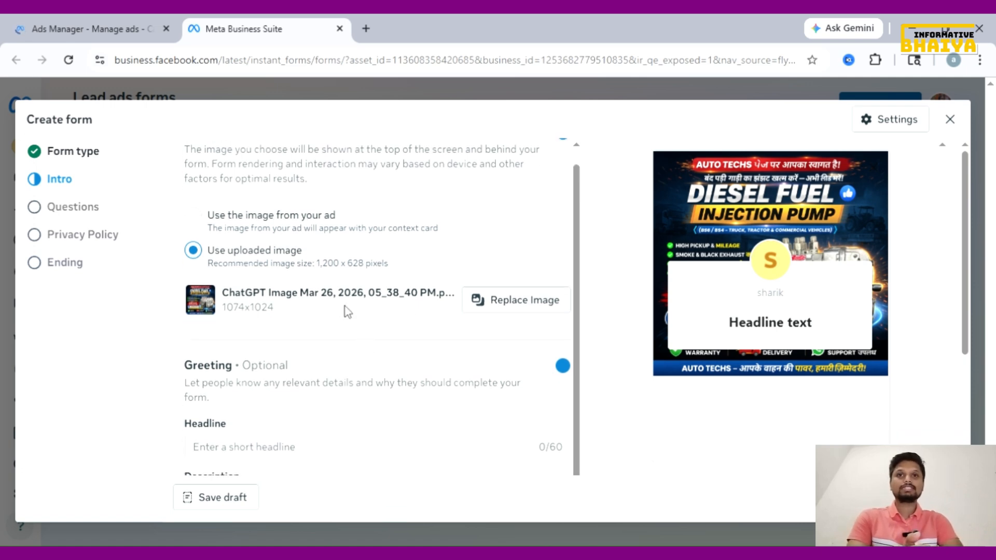
{"action": "scroll", "coordinate": [314, 342], "scroll_direction": "down", "scroll_amount": 3}
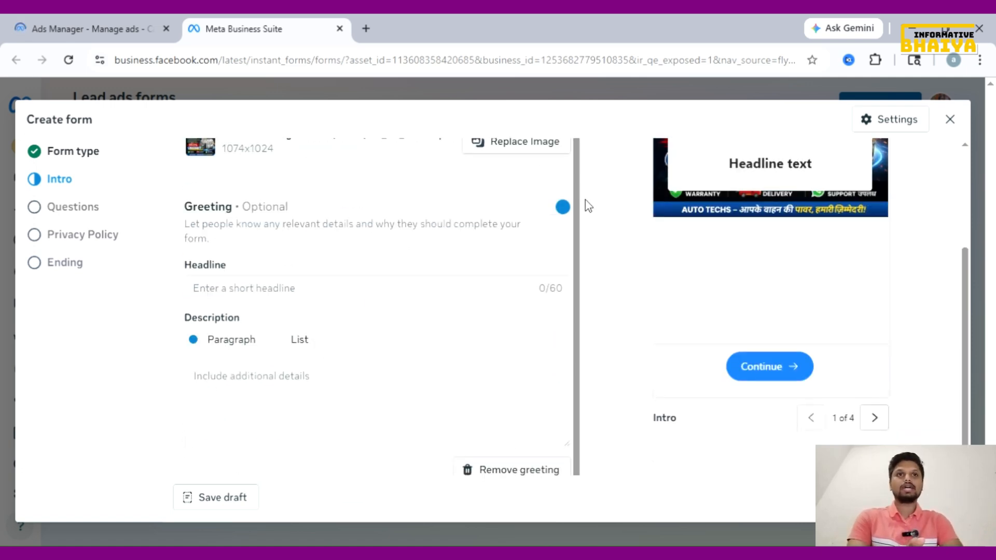
Switch the greeting on and enter the headline 'Digital Marketing Course'
{"action": "left_click", "coordinate": [559, 208]}
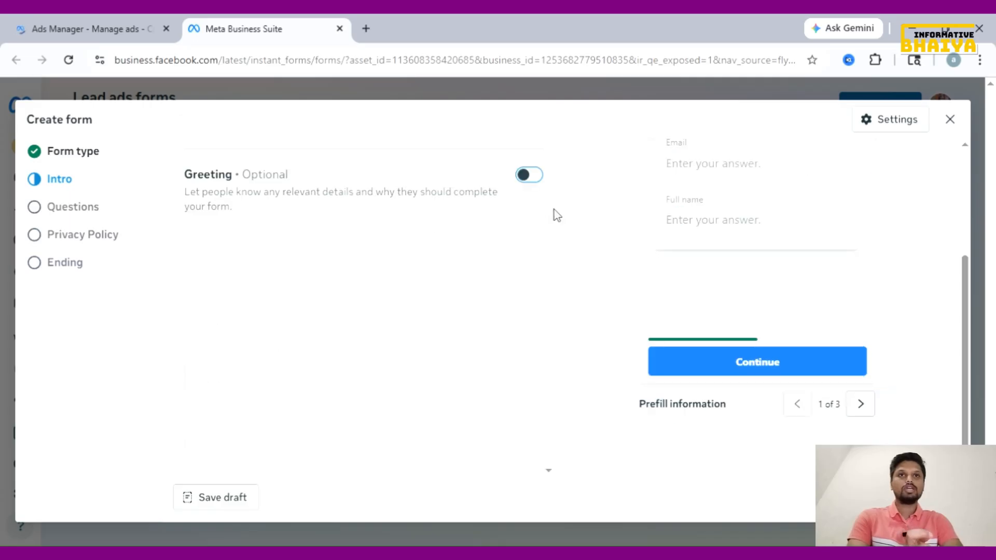
{"action": "scroll", "coordinate": [559, 257], "scroll_direction": "up", "scroll_amount": 3}
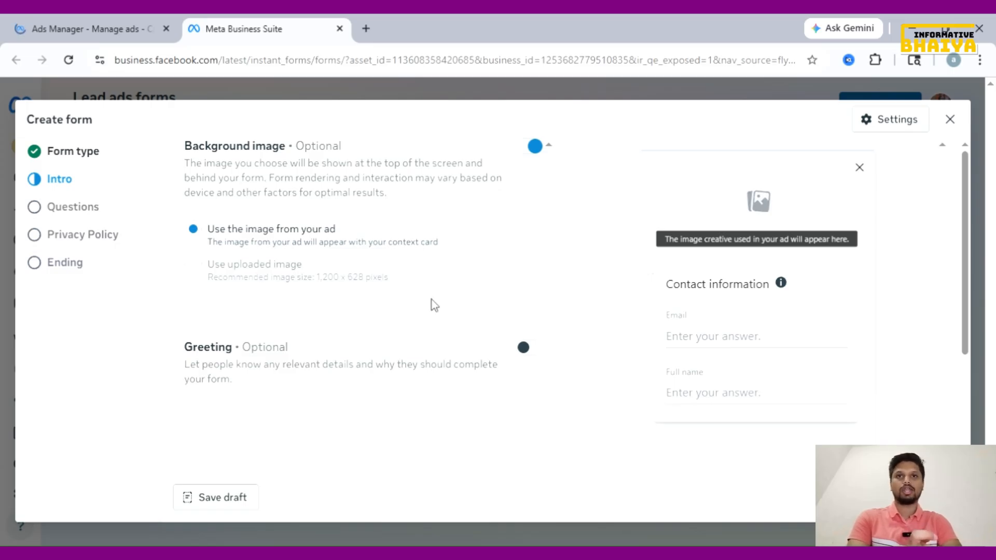
{"action": "left_click", "coordinate": [526, 349]}
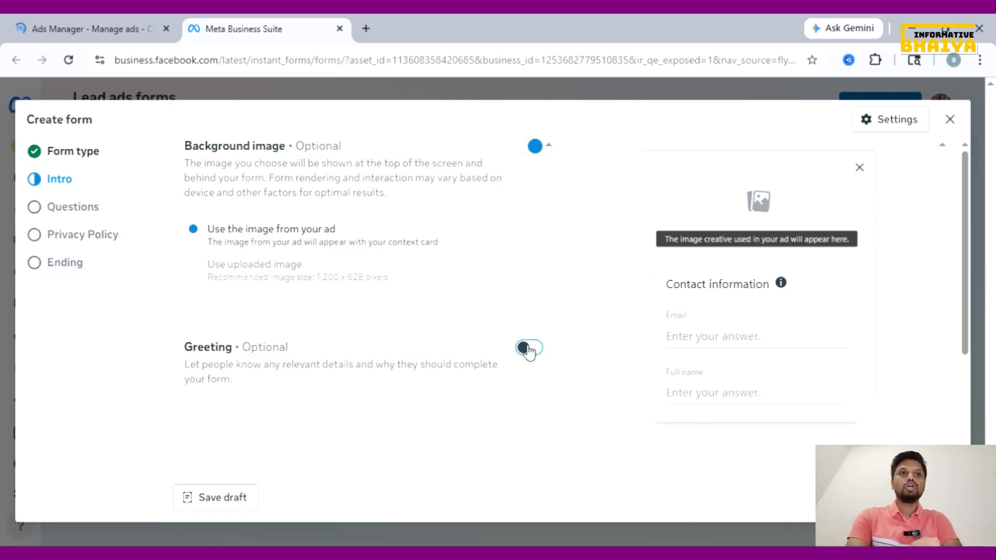
{"action": "scroll", "coordinate": [441, 355], "scroll_direction": "down", "scroll_amount": 2}
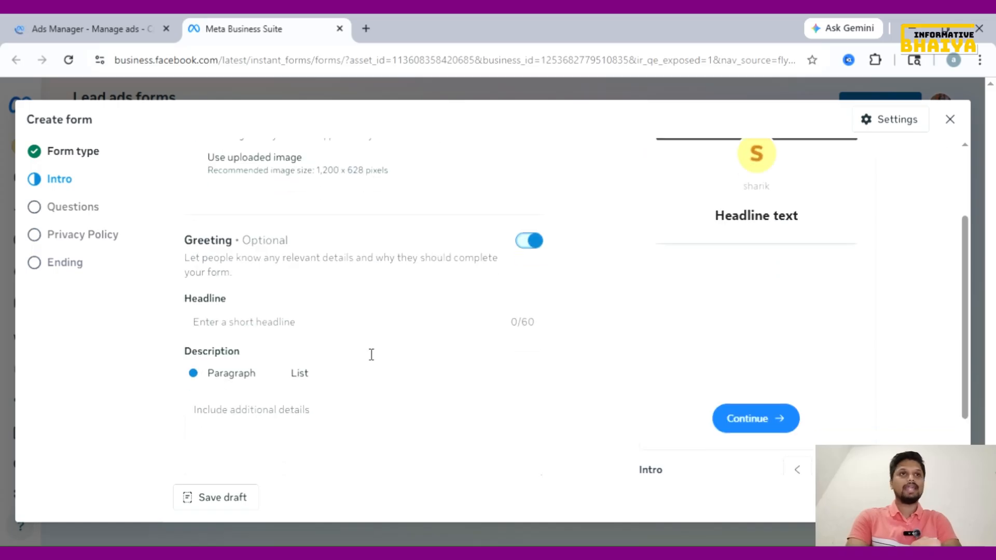
{"action": "left_click", "coordinate": [333, 332]}
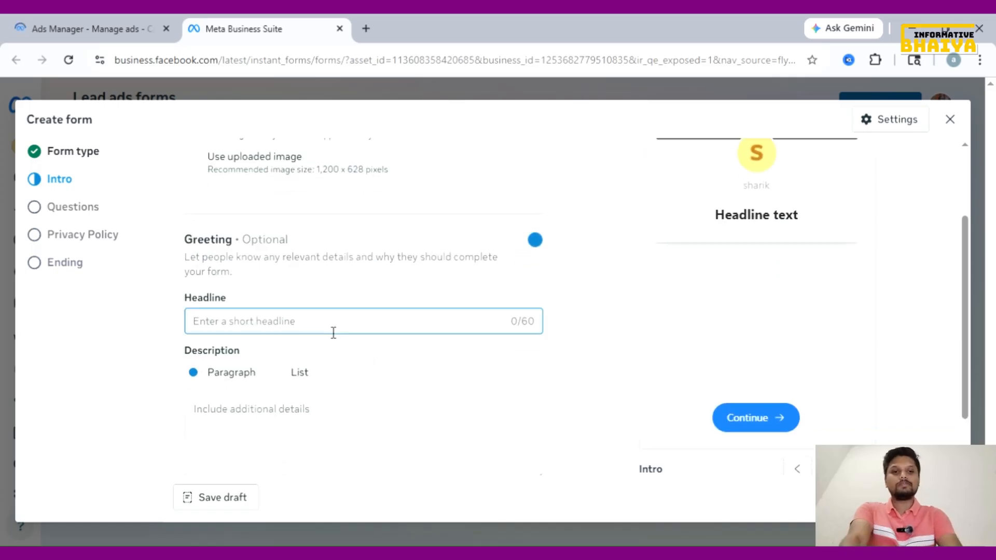
{"action": "type", "text": "Dig"}
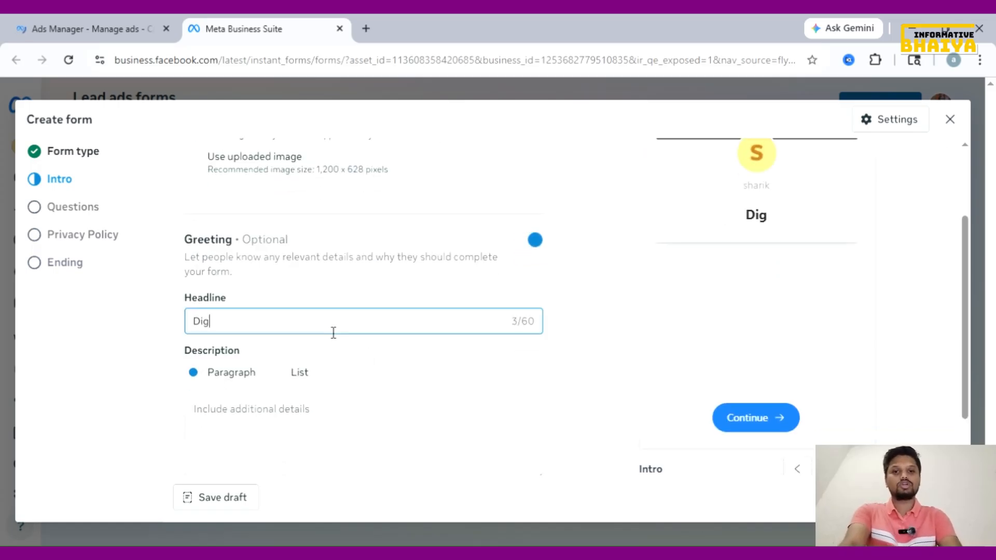
{"action": "type", "text": "ital "}
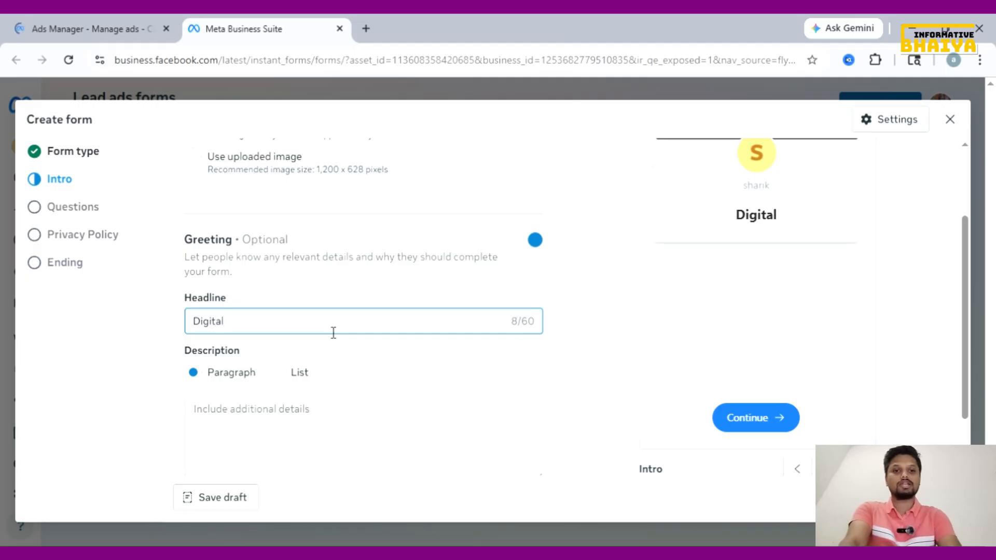
{"action": "type", "text": "Marketi"}
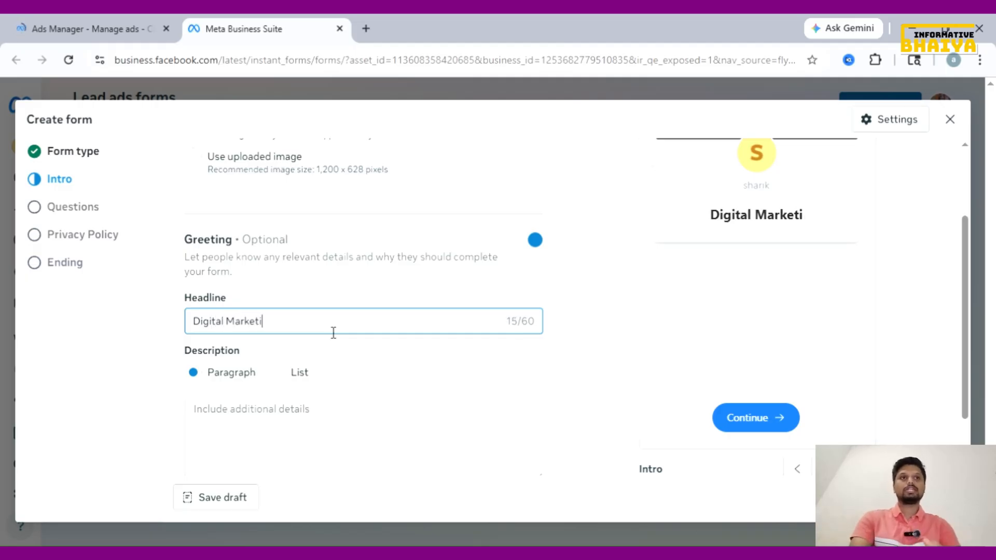
{"action": "type", "text": "ng Cours"}
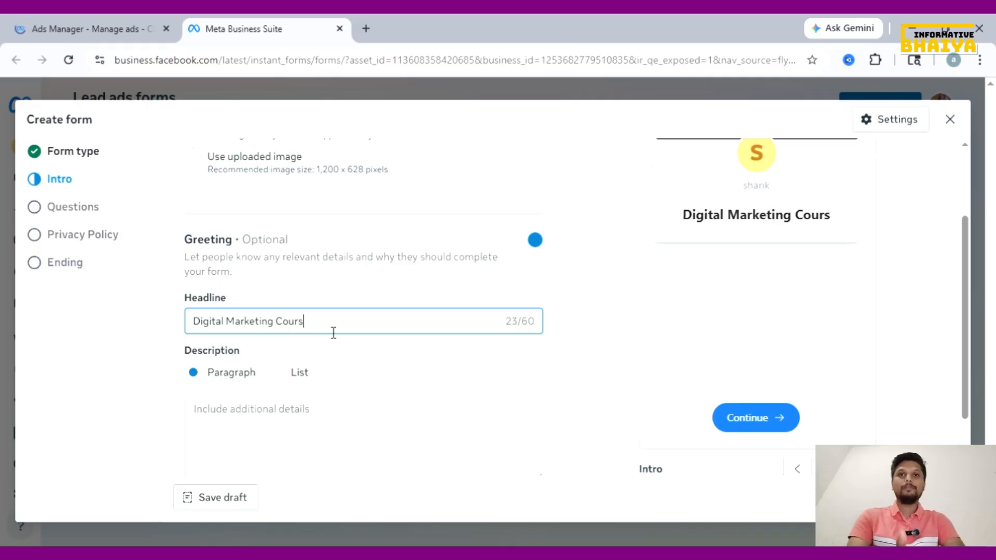
{"action": "type", "text": "e"}
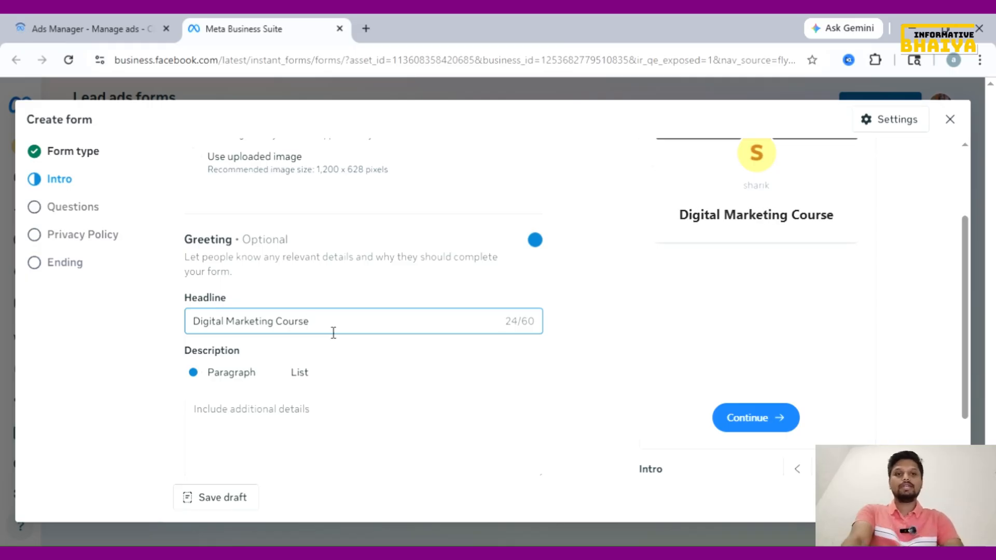
Enter the description 'This is The Course will be designed for Only Beginners', trimming stray trailing characters
{"action": "scroll", "coordinate": [311, 394], "scroll_direction": "down", "scroll_amount": 1}
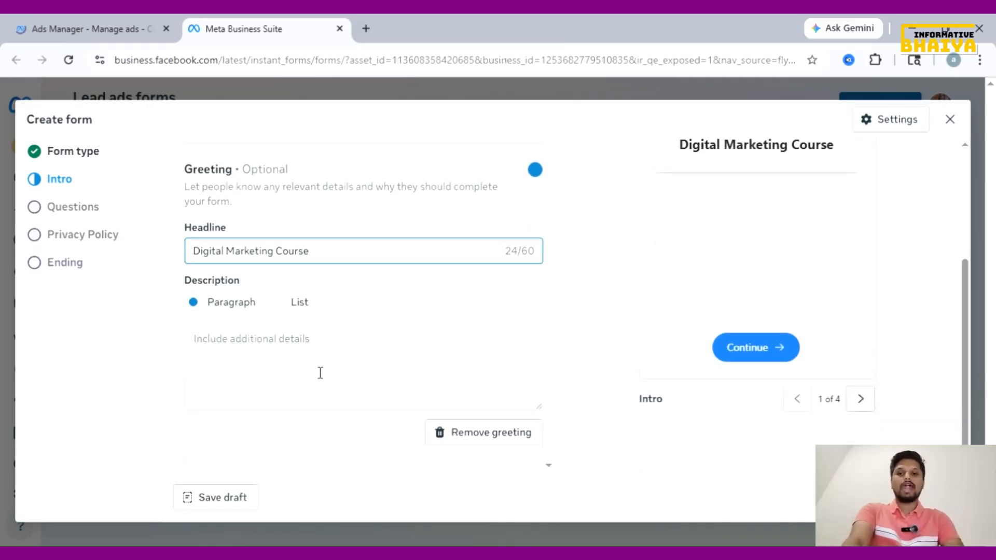
{"action": "left_click", "coordinate": [324, 361]}
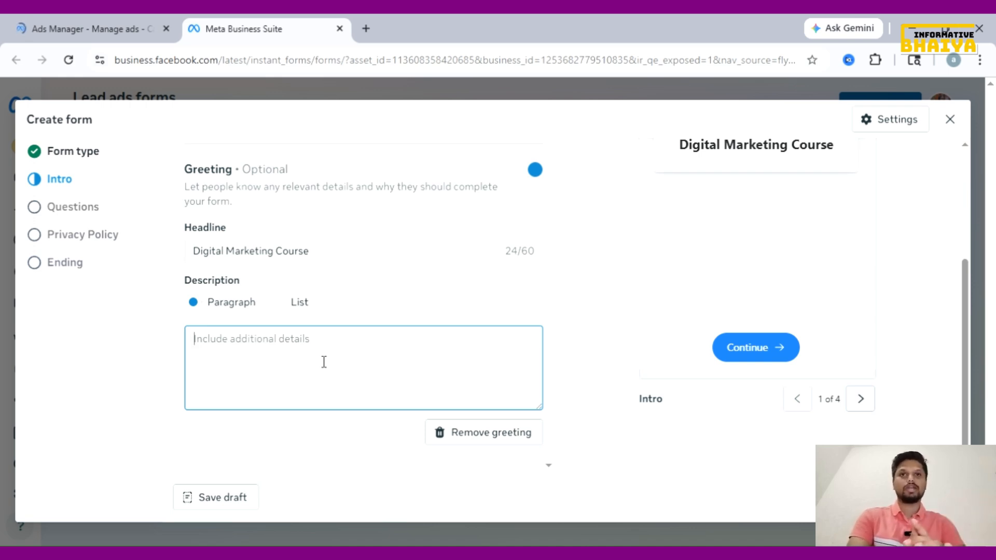
{"action": "type", "text": "This is The Course will be designed for Only Beginners & "}
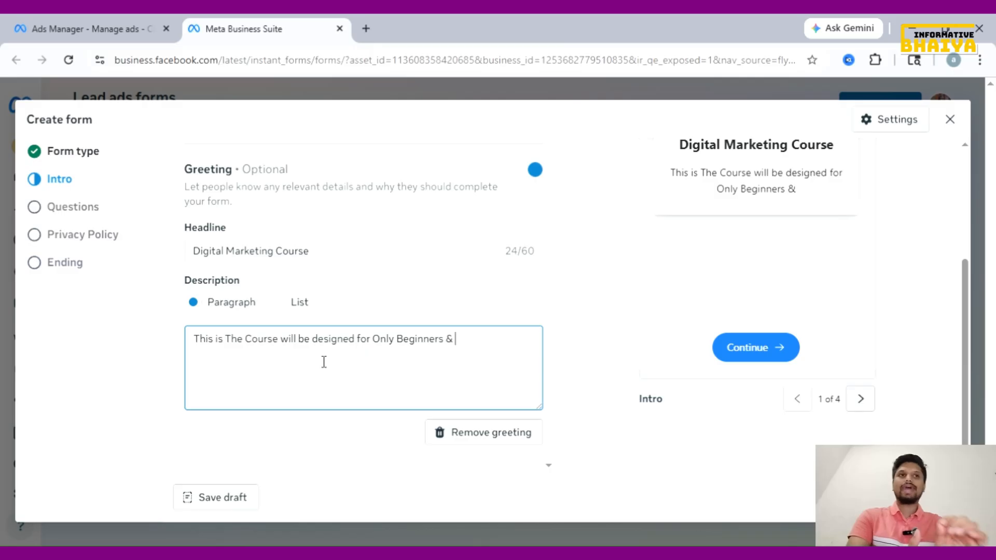
{"action": "type", "text": "S"}
{"action": "key", "text": "BackSpace"}
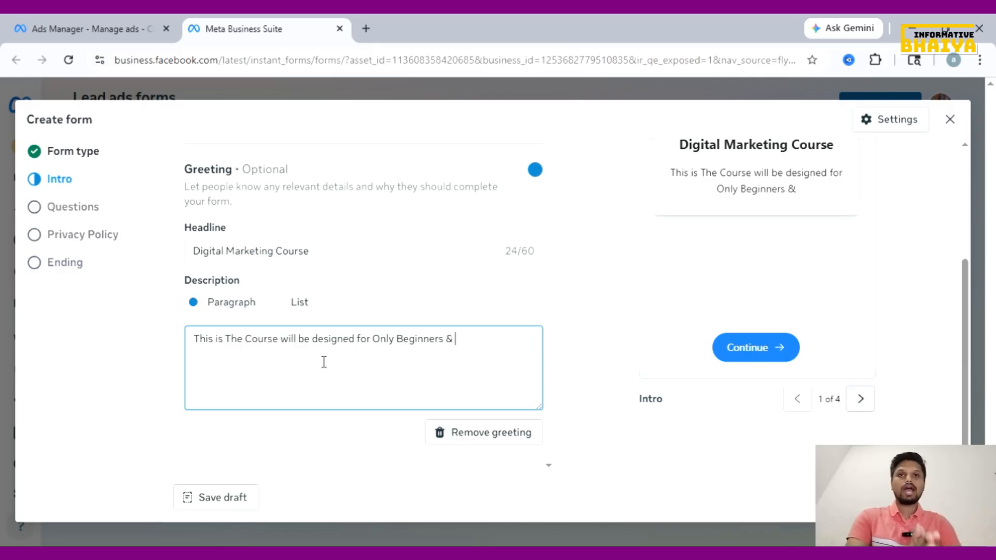
{"action": "key", "text": "BackSpace"}
{"action": "key", "text": "BackSpace"}
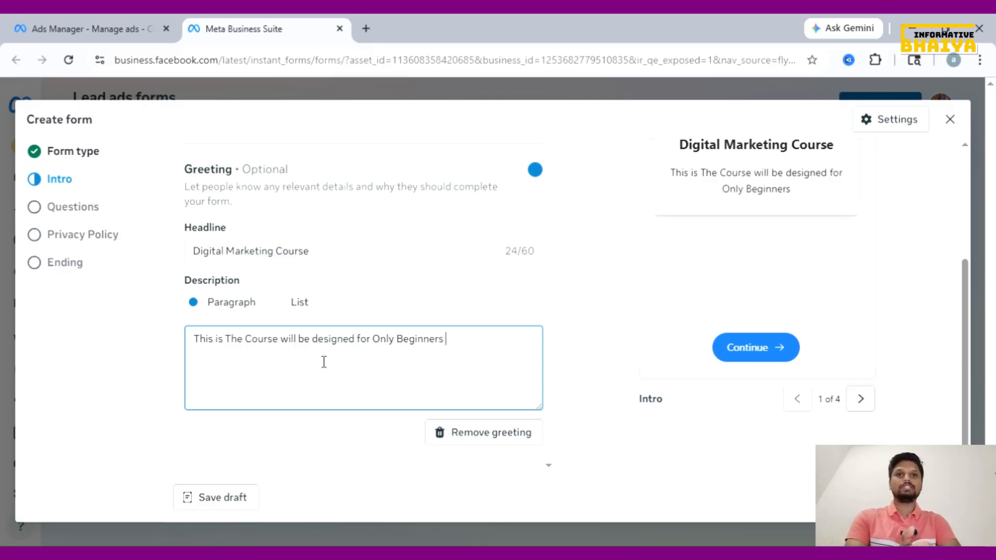
Switch the greeting description to List format with items SEO, FACEBOOK ADS and GOOGLE ADS
{"action": "left_click", "coordinate": [278, 305]}
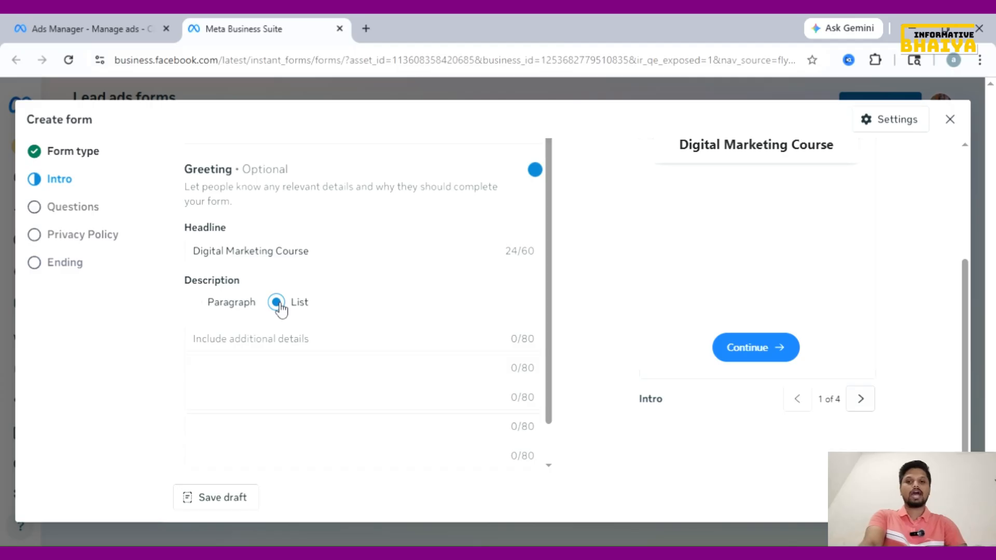
{"action": "scroll", "coordinate": [344, 337], "scroll_direction": "down", "scroll_amount": 1}
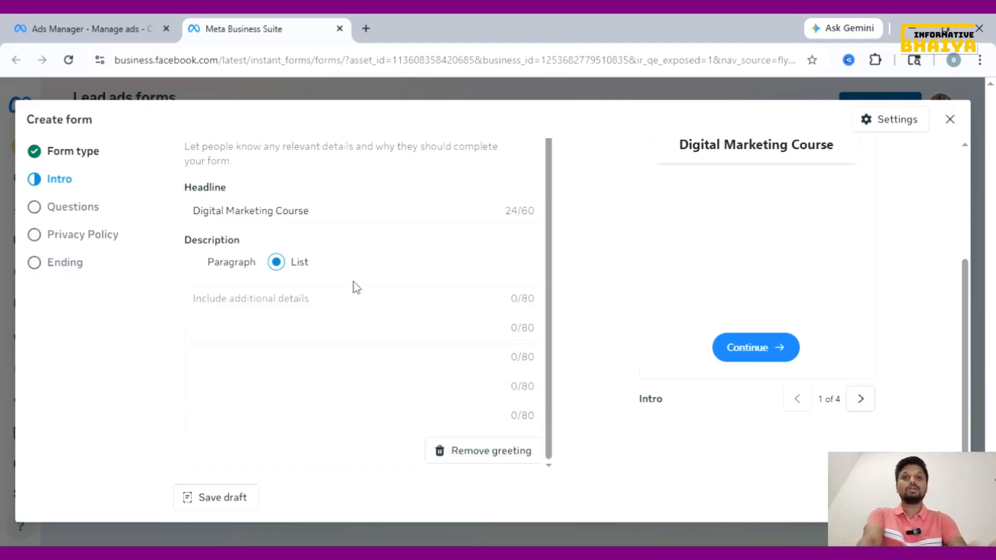
{"action": "left_click", "coordinate": [362, 300]}
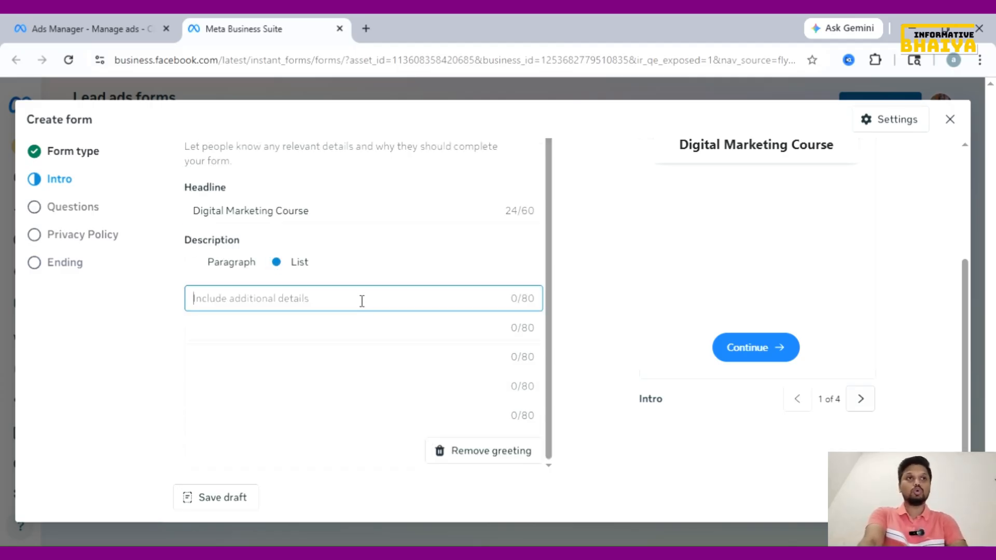
{"action": "type", "text": "SEO"}
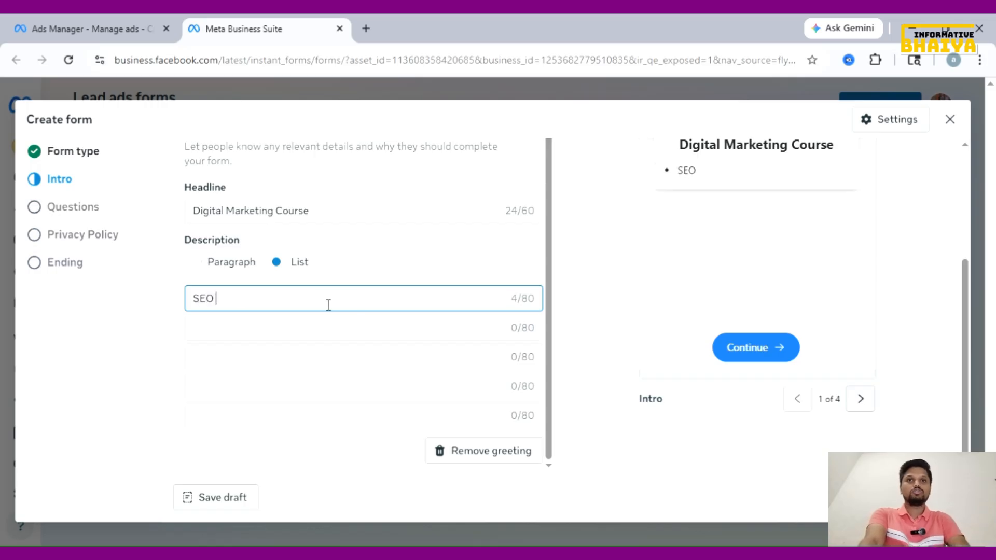
{"action": "left_click", "coordinate": [325, 334]}
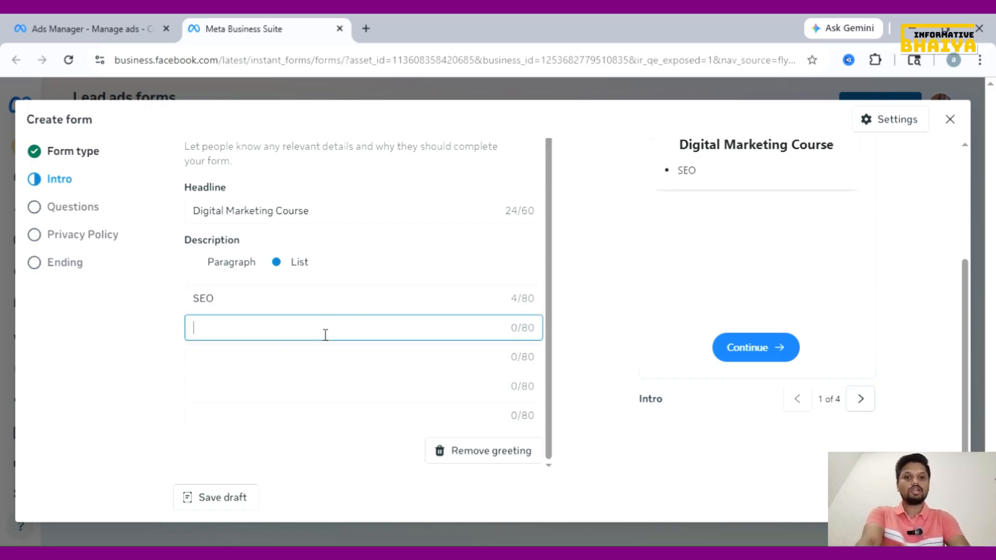
{"action": "type", "text": "FAC"}
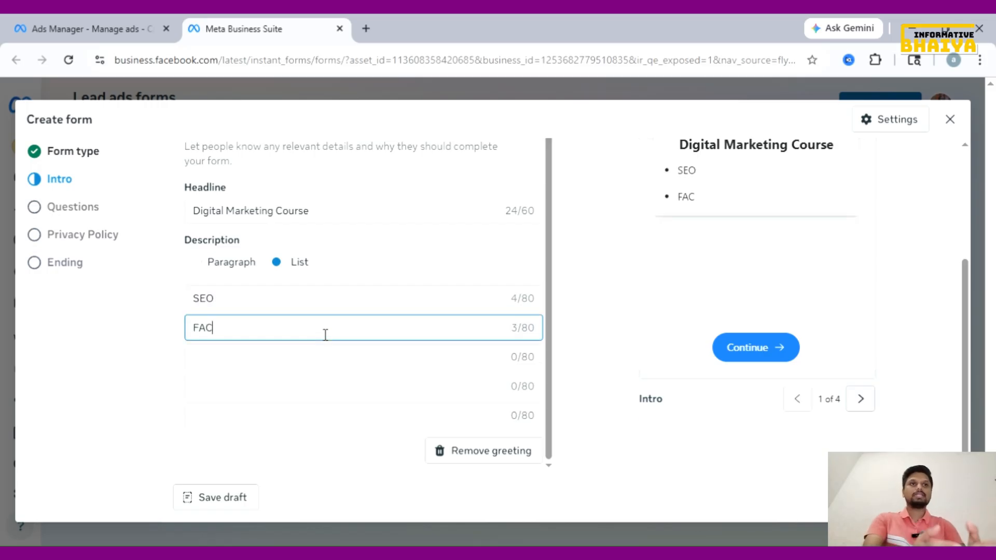
{"action": "type", "text": "EBOOK ADS"}
{"action": "left_click", "coordinate": [319, 360]}
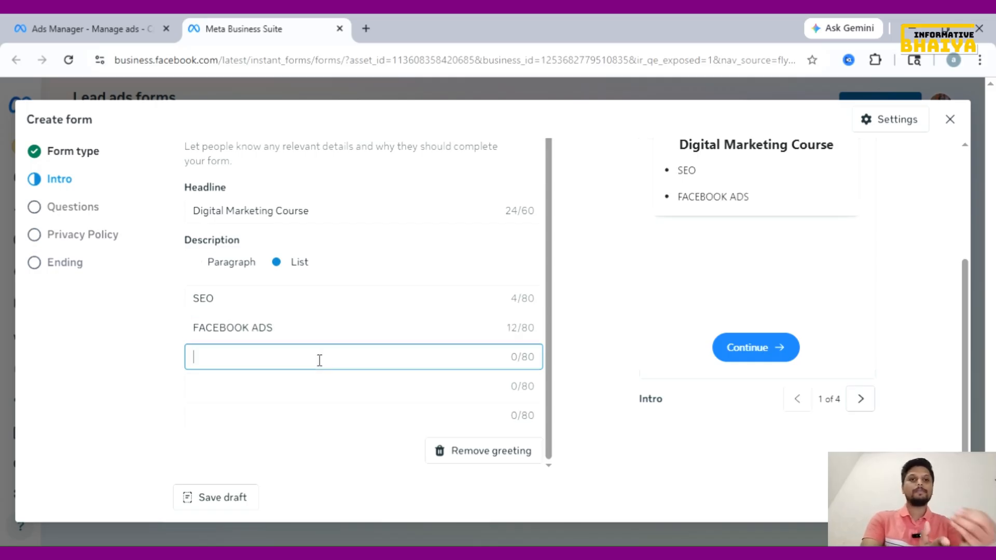
{"action": "type", "text": "GOOGLE ADS"}
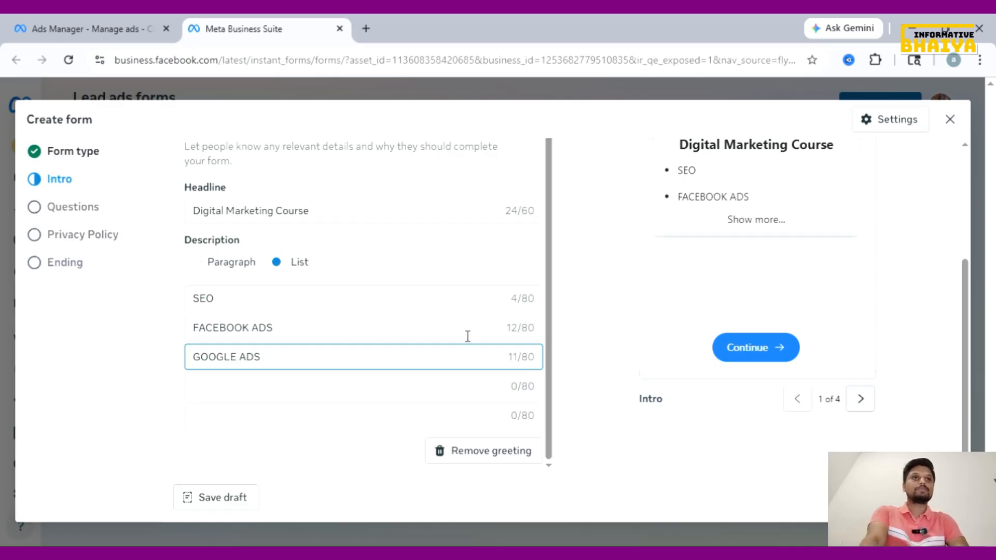
{"action": "scroll", "coordinate": [466, 338], "scroll_direction": "down", "scroll_amount": 5}
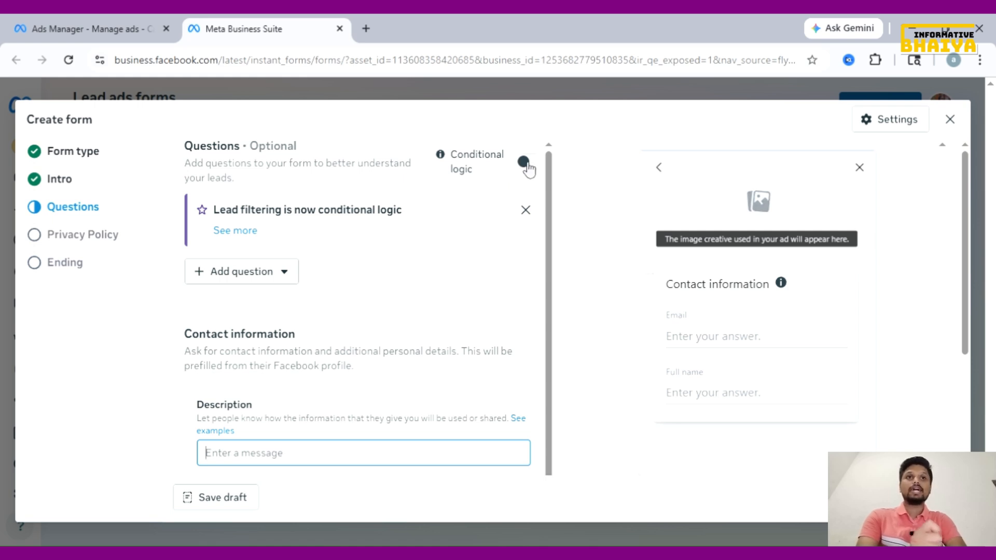
{"action": "left_click", "coordinate": [528, 164]}
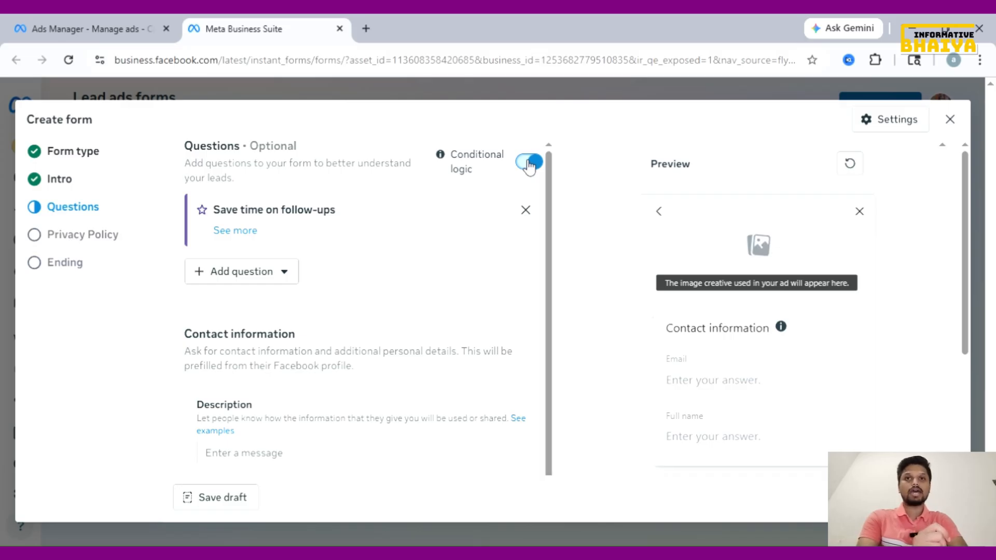
{"action": "left_click", "coordinate": [529, 164]}
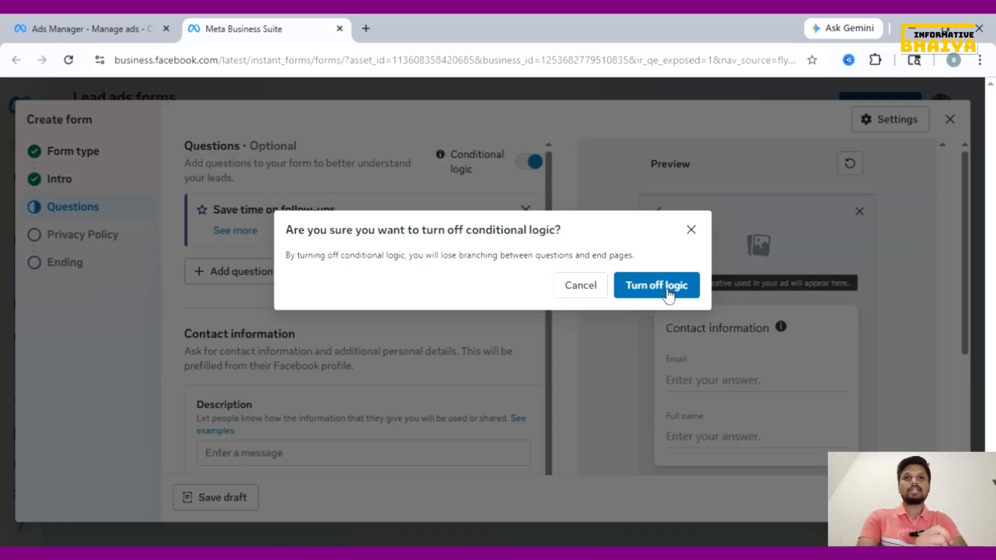
{"action": "left_click", "coordinate": [667, 292]}
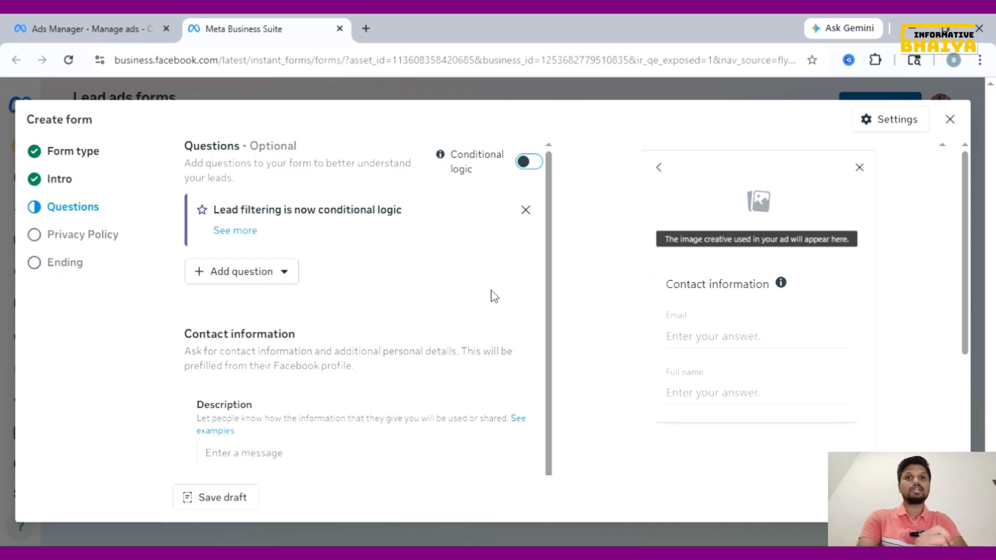
{"action": "left_click", "coordinate": [269, 279]}
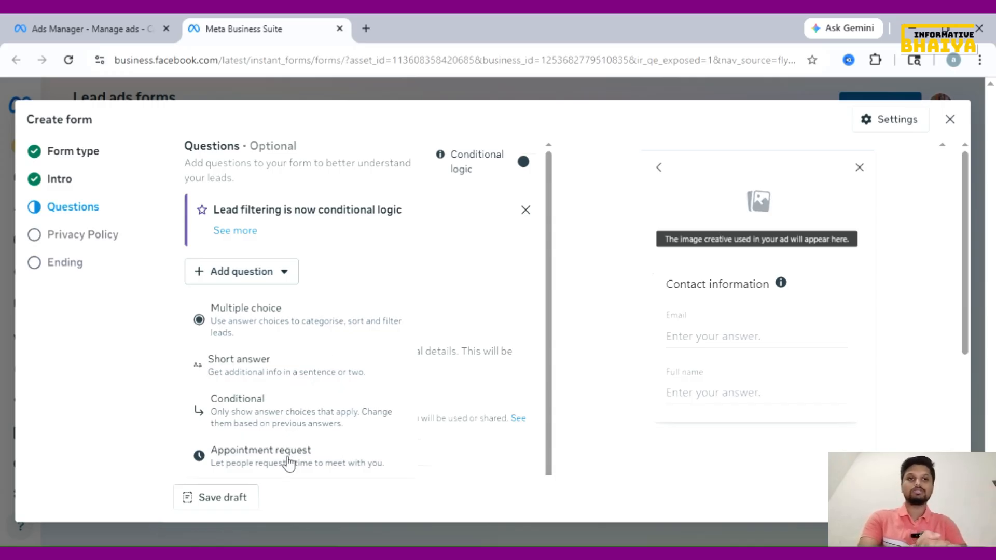
{"action": "scroll", "coordinate": [331, 363], "scroll_direction": "down", "scroll_amount": 4}
{"action": "left_click", "coordinate": [341, 282]}
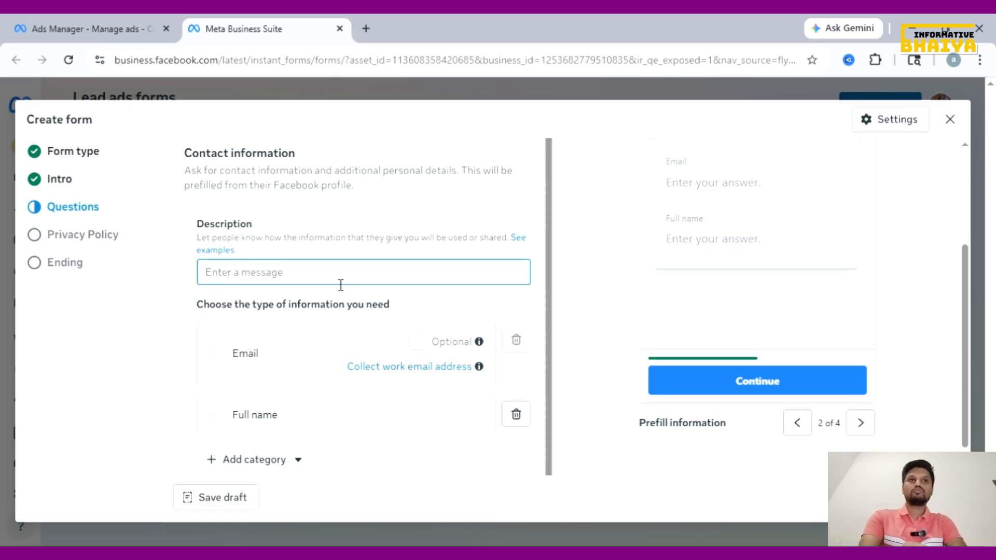
Type '100% Genuine & Free Courses Avilable' as the contact information description, correcting typos
{"action": "type", "text": "Free"}
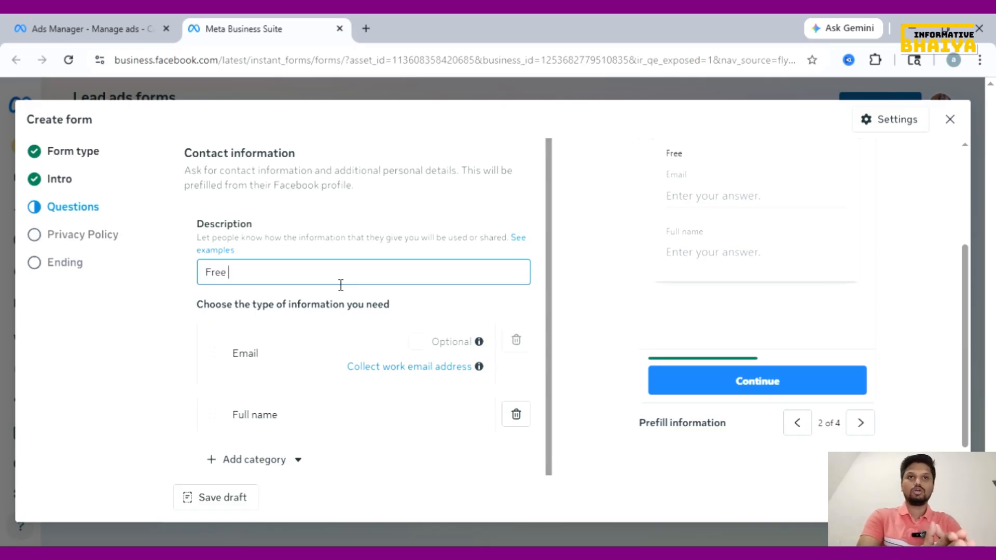
{"action": "key", "text": "BackSpace"}
{"action": "key", "text": "BackSpace"}
{"action": "key", "text": "BackSpace"}
{"action": "key", "text": "BackSpace"}
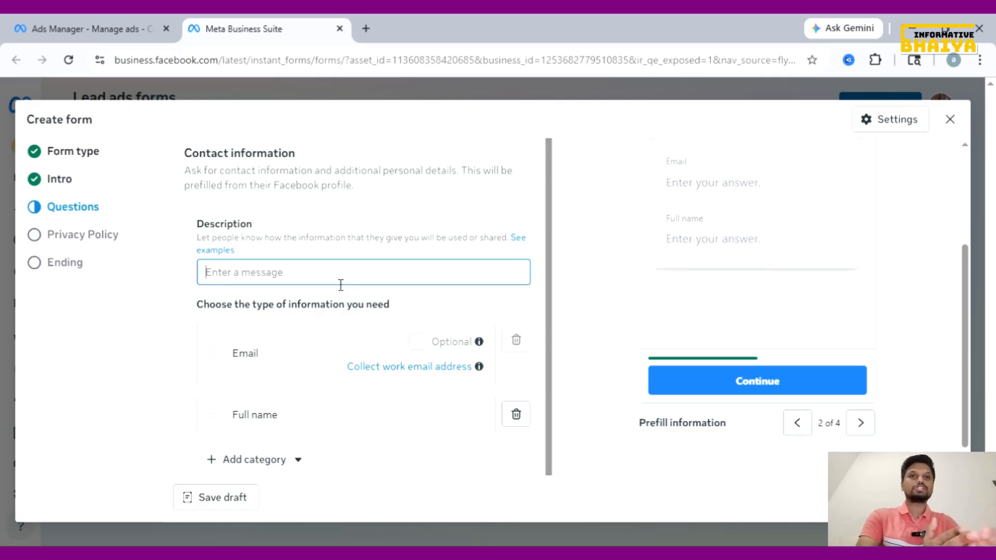
{"action": "type", "text": "100"}
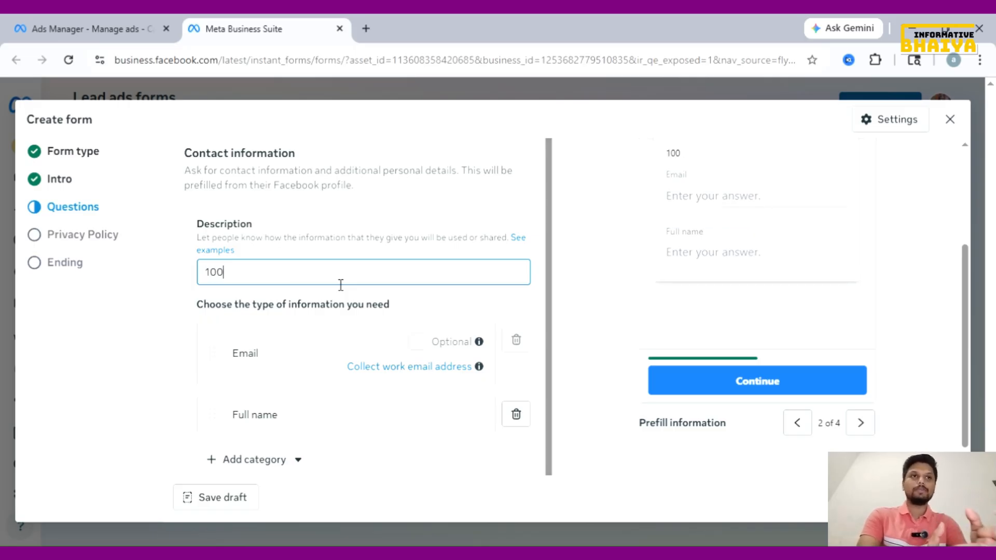
{"action": "type", "text": "% G"}
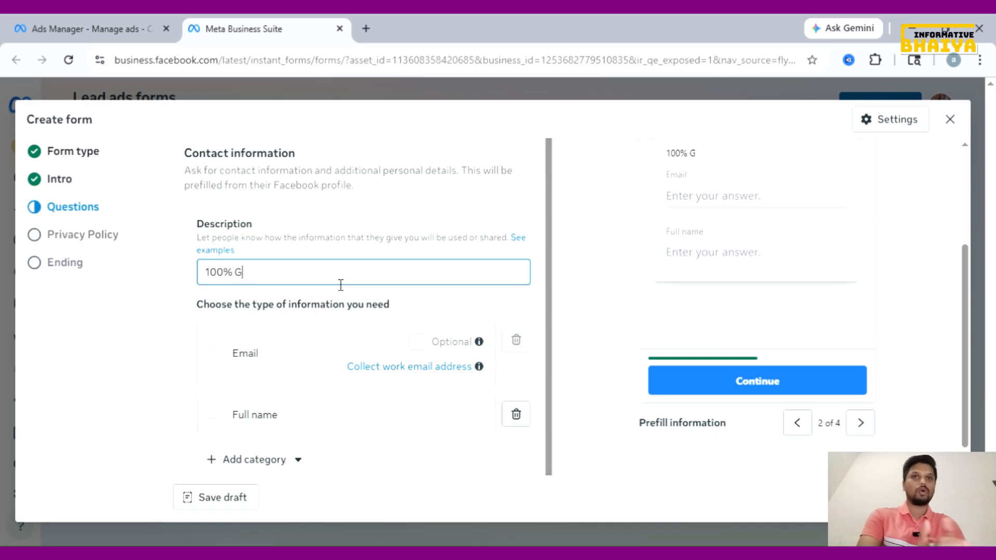
{"action": "type", "text": "enuine "}
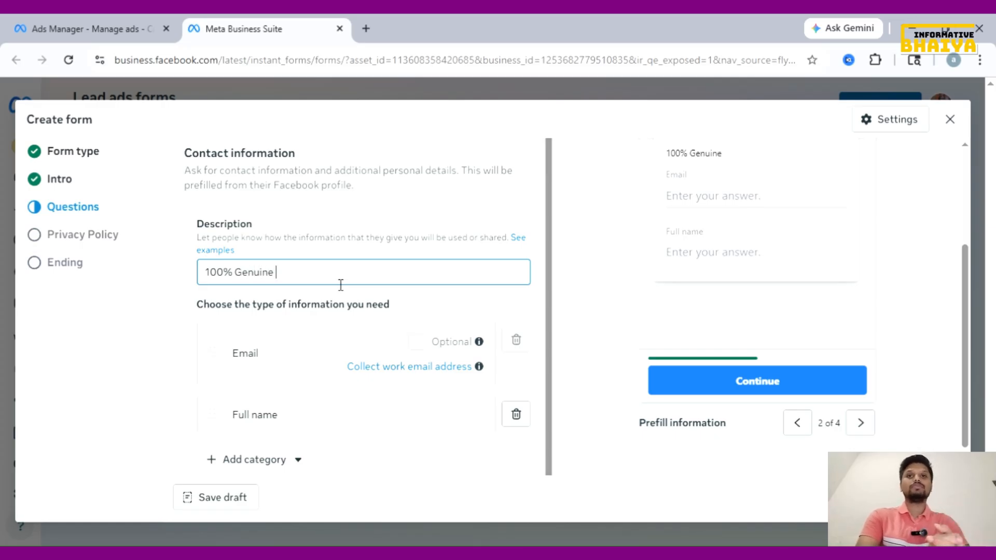
{"action": "type", "text": "& D"}
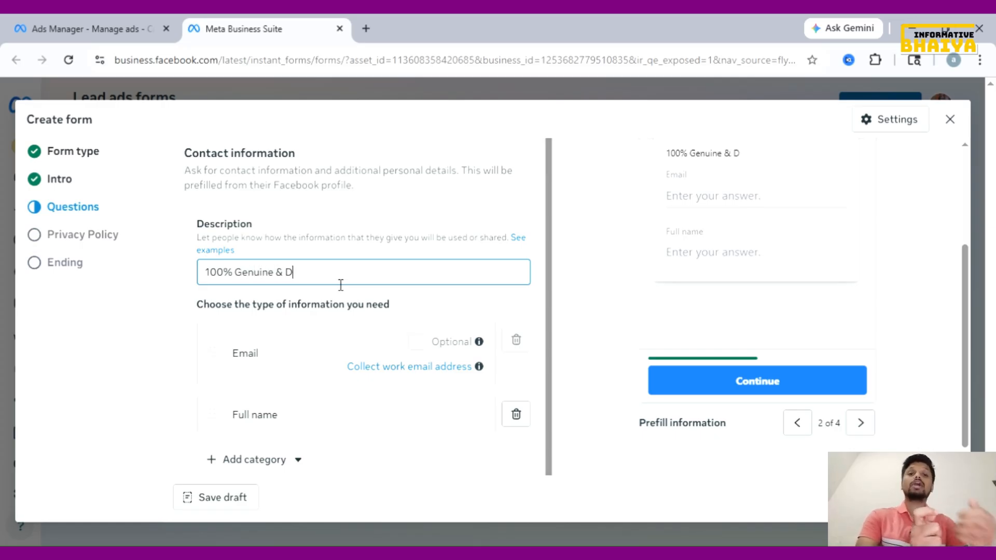
{"action": "key", "text": "BackSpace"}
{"action": "type", "text": "Free "}
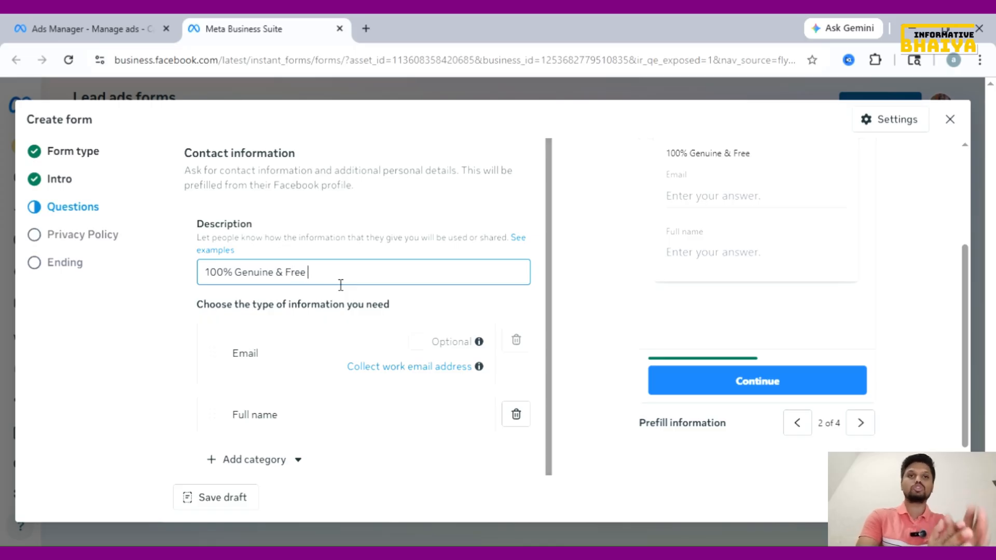
{"action": "type", "text": "Courses"}
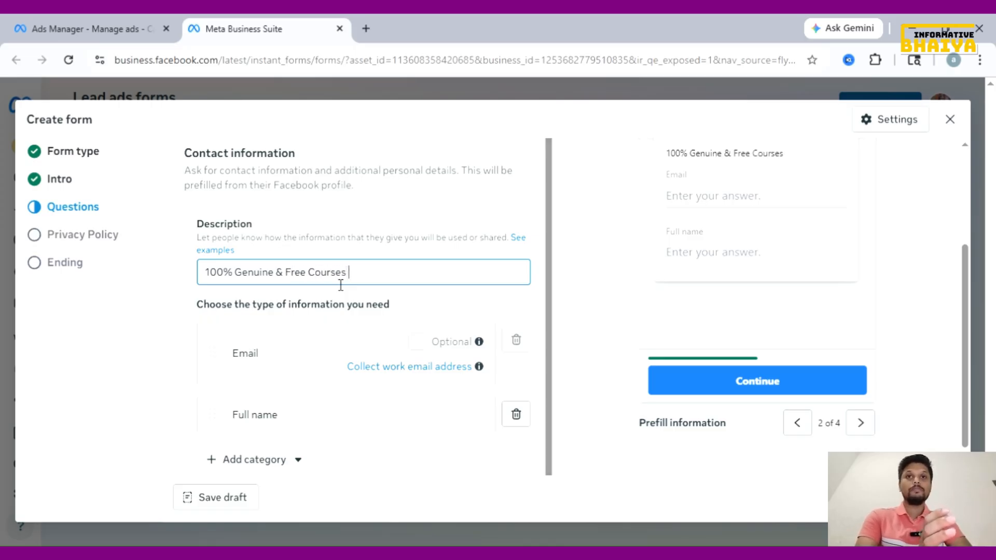
{"action": "type", "text": " Avilab"}
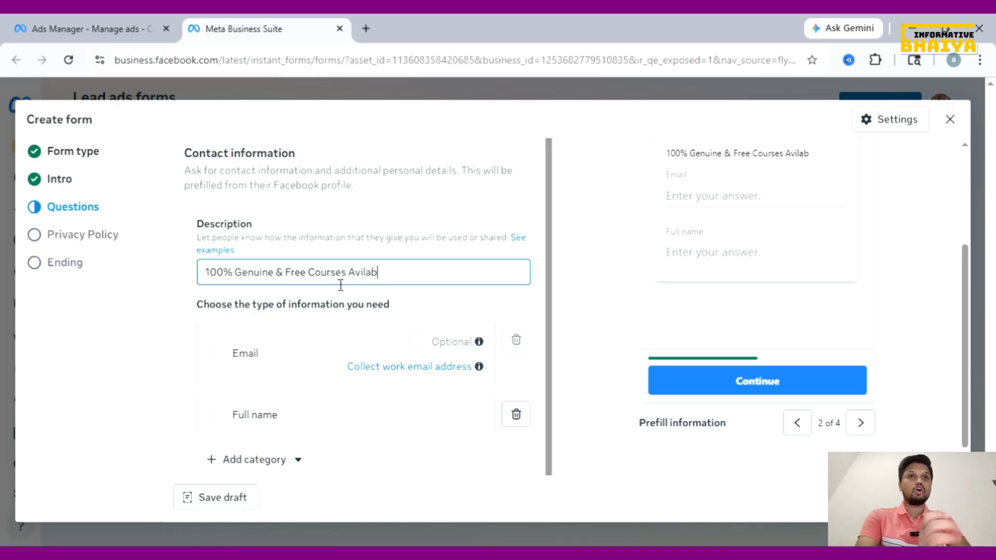
{"action": "type", "text": "le"}
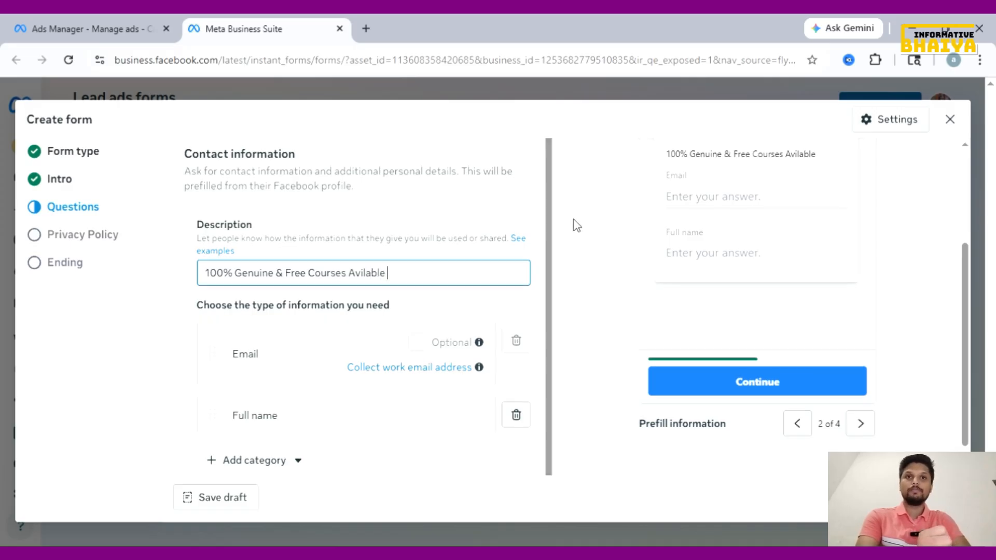
{"action": "scroll", "coordinate": [576, 226], "scroll_direction": "up", "scroll_amount": 1}
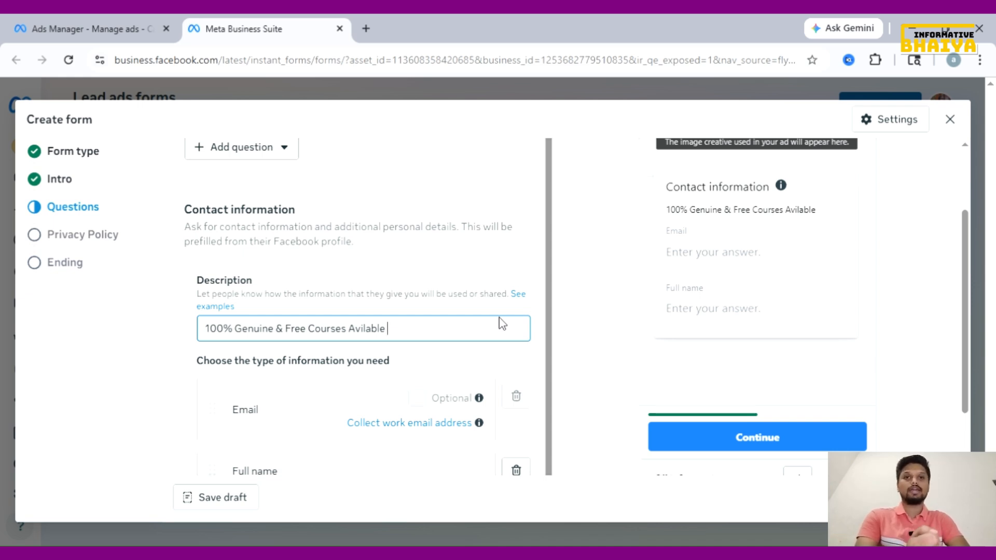
Browse the extra question categories without adding any, then continue to the Privacy Policy step
{"action": "scroll", "coordinate": [394, 394], "scroll_direction": "down", "scroll_amount": 2}
{"action": "left_click", "coordinate": [288, 435]}
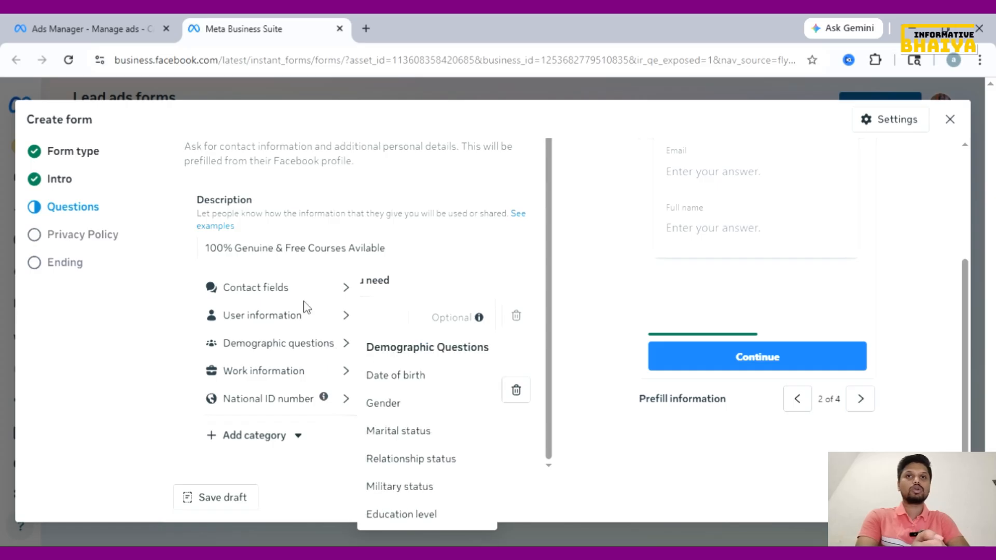
{"action": "mouse_move", "coordinate": [308, 294]}
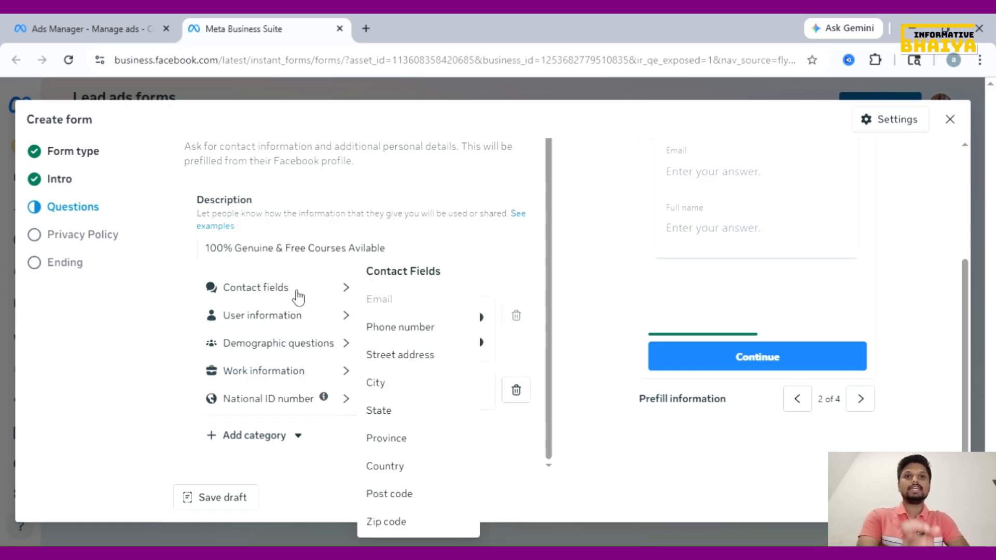
{"action": "mouse_move", "coordinate": [297, 321]}
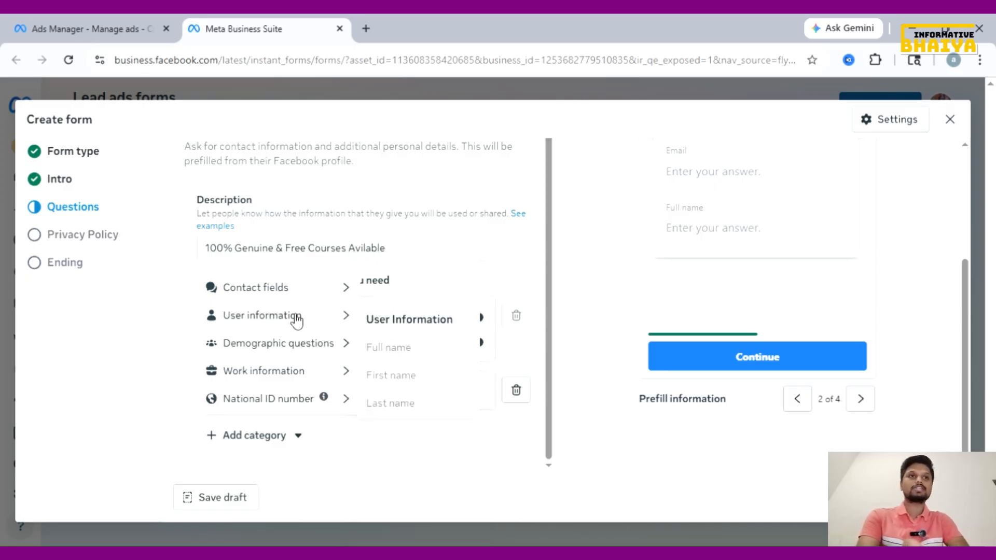
{"action": "mouse_move", "coordinate": [293, 349]}
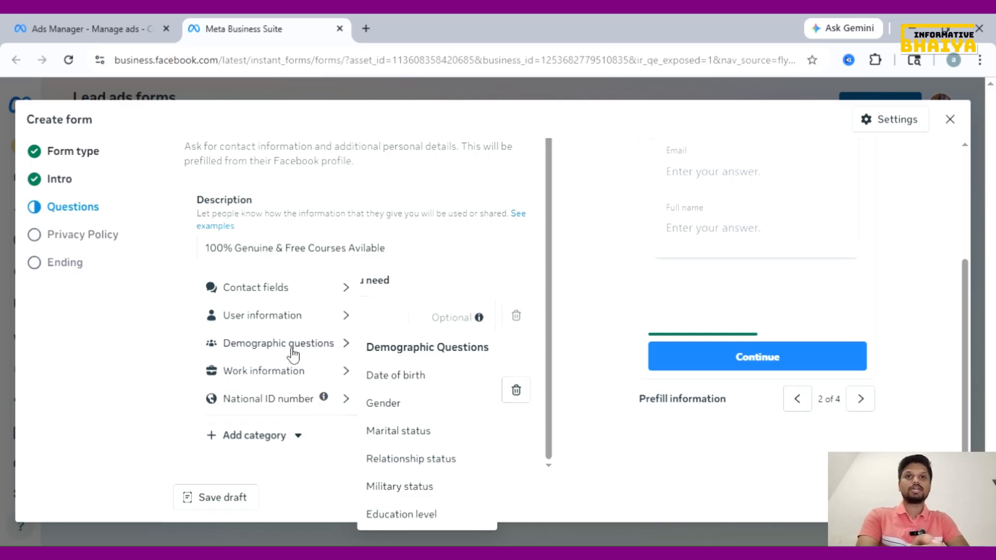
{"action": "mouse_move", "coordinate": [286, 406]}
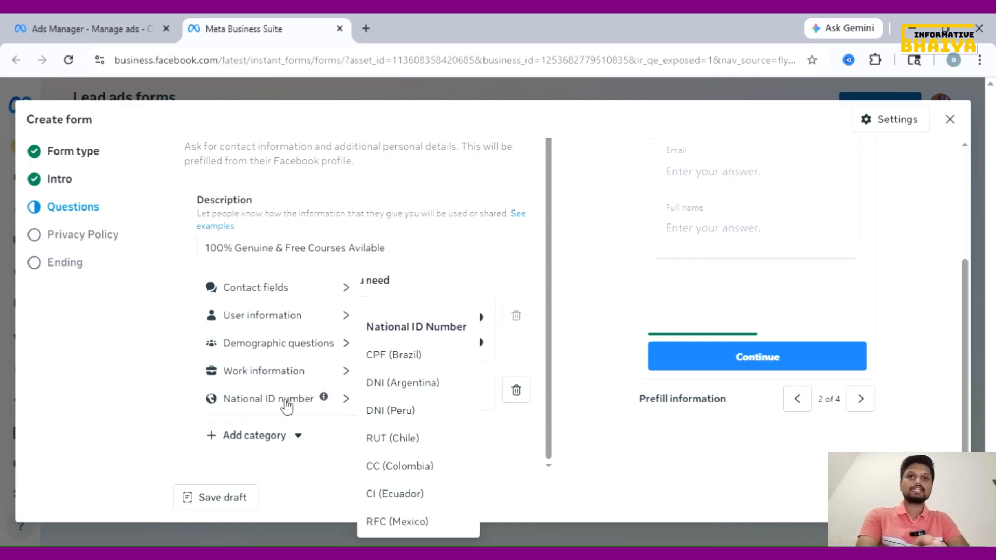
{"action": "left_click", "coordinate": [507, 426]}
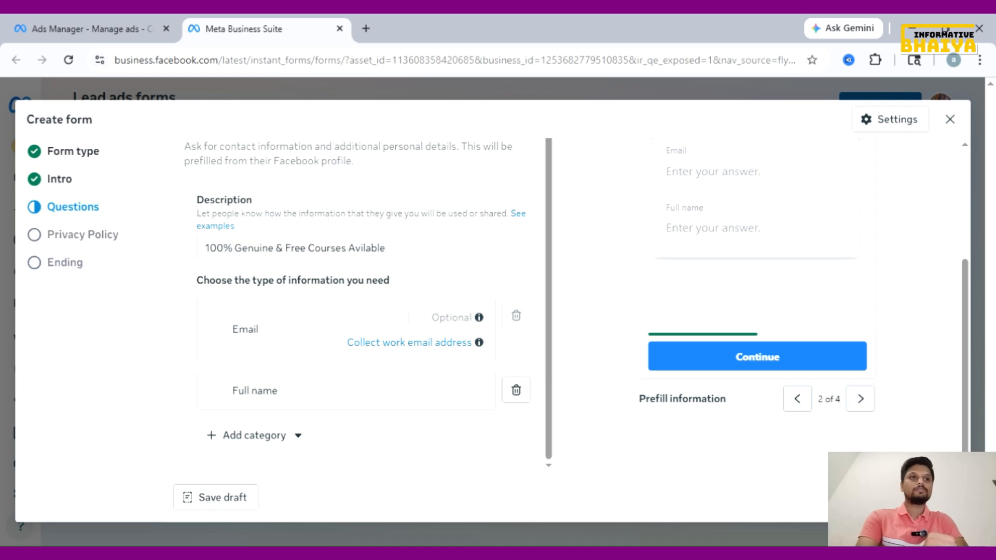
{"action": "left_click", "coordinate": [676, 365]}
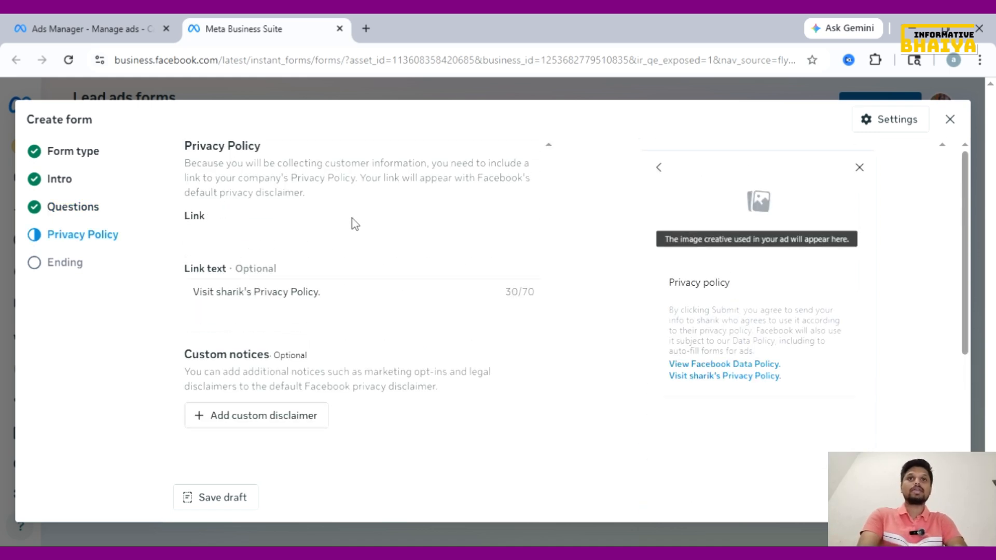
Clear the default privacy policy link text, then select the Link field and the policy page address
{"action": "left_click", "coordinate": [381, 320]}
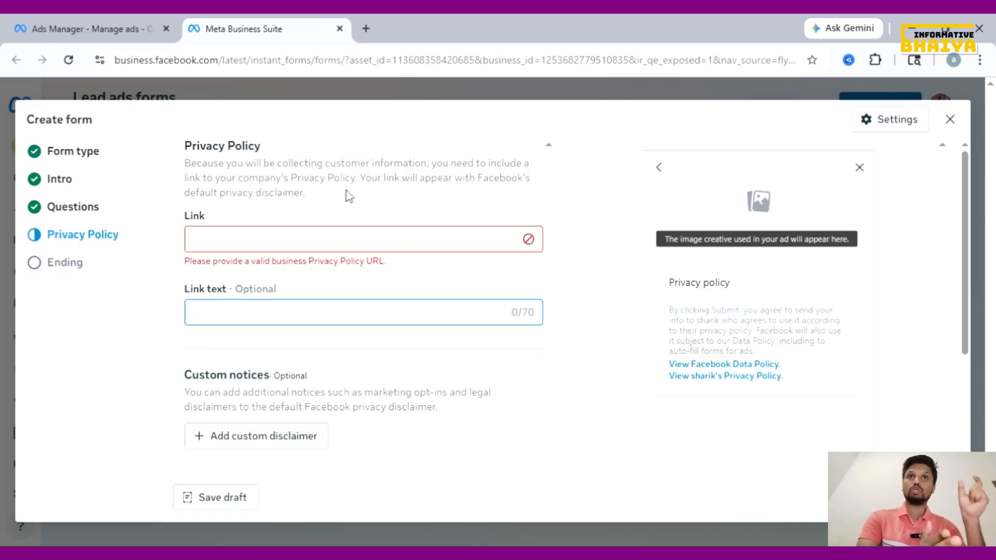
{"action": "left_click", "coordinate": [338, 249]}
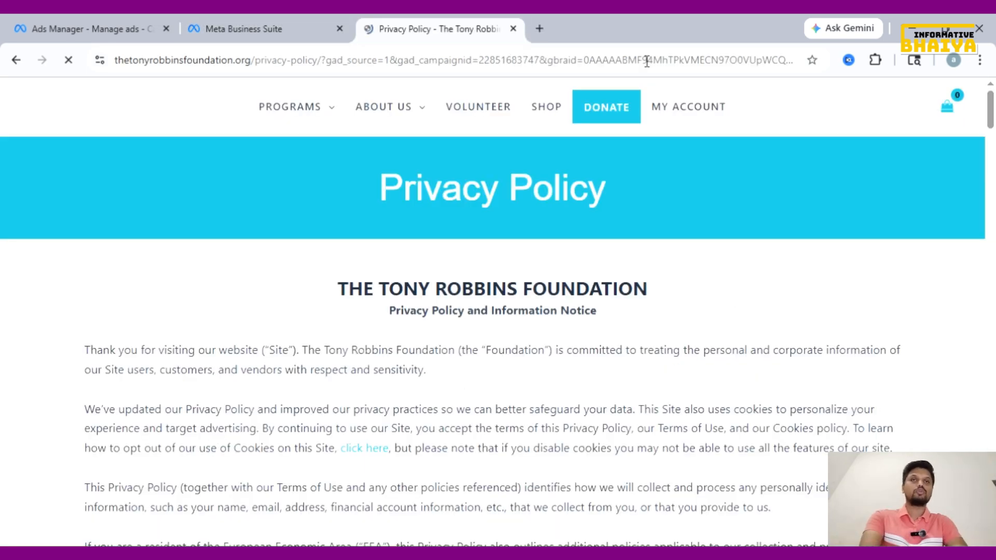
{"action": "left_click", "coordinate": [641, 59]}
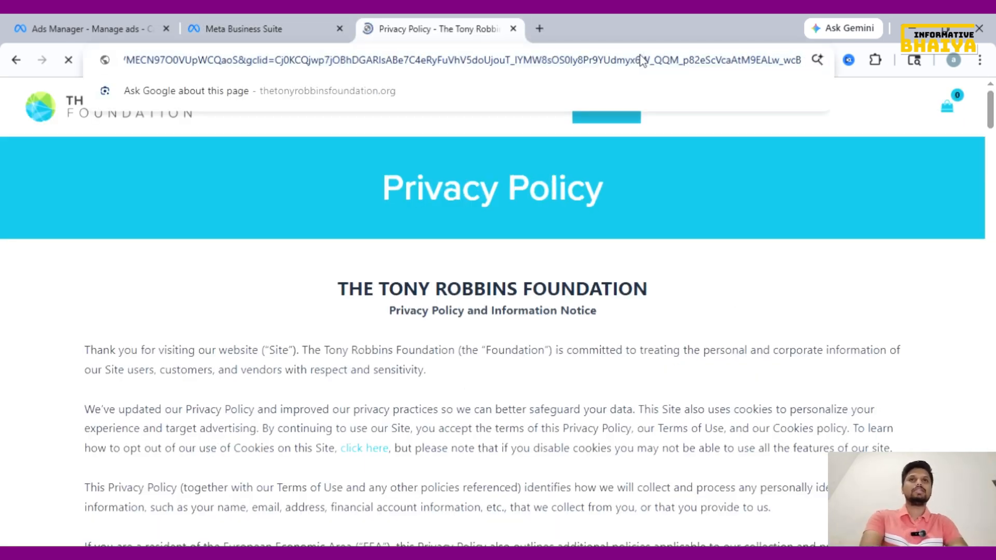
Paste the Tony Robbins Foundation privacy-policy page address into the form's Link field
{"action": "left_click", "coordinate": [263, 29]}
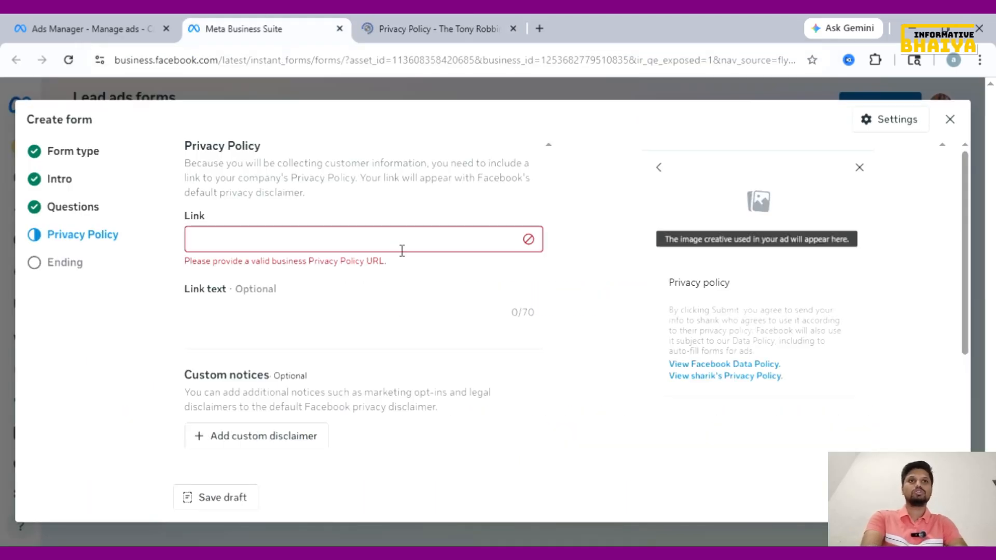
{"action": "key", "text": "ctrl+v"}
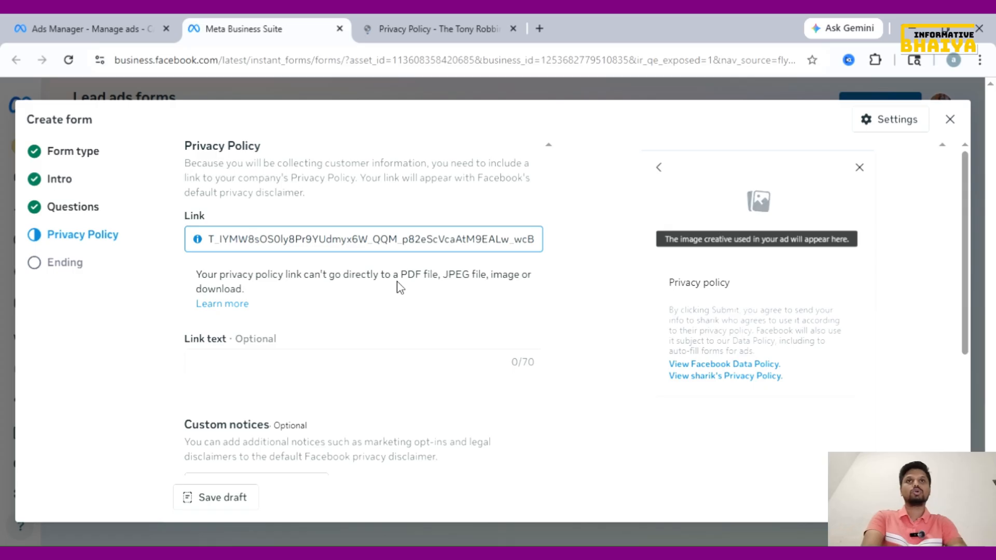
{"action": "scroll", "coordinate": [397, 284], "scroll_direction": "down", "scroll_amount": 1}
Copy the opening paragraph of the Tony Robbins Foundation privacy policy page
{"action": "key", "text": "ctrl+Tab"}
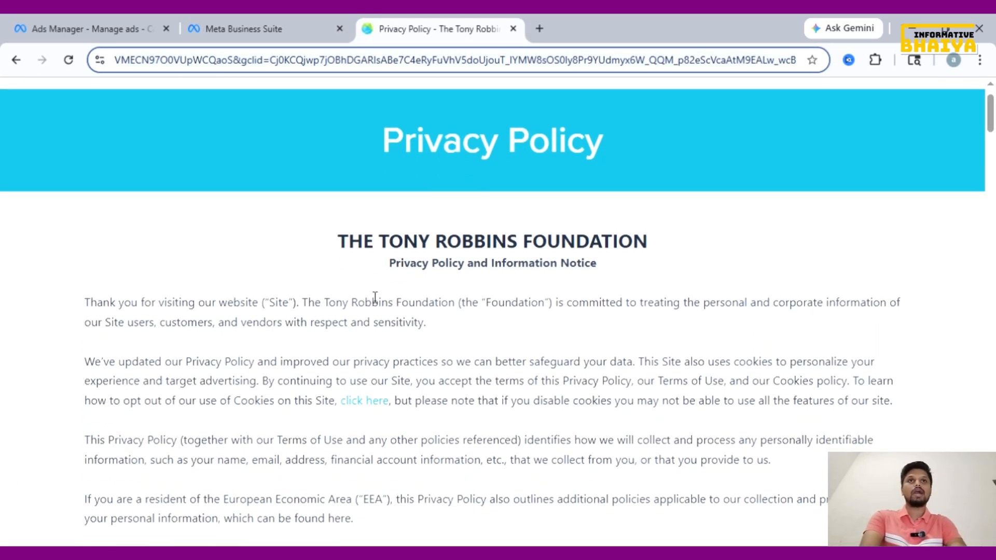
{"action": "scroll", "coordinate": [374, 298], "scroll_direction": "down", "scroll_amount": 1}
{"action": "left_click_drag", "start_coordinate": [84, 272], "coordinate": [436, 299]}
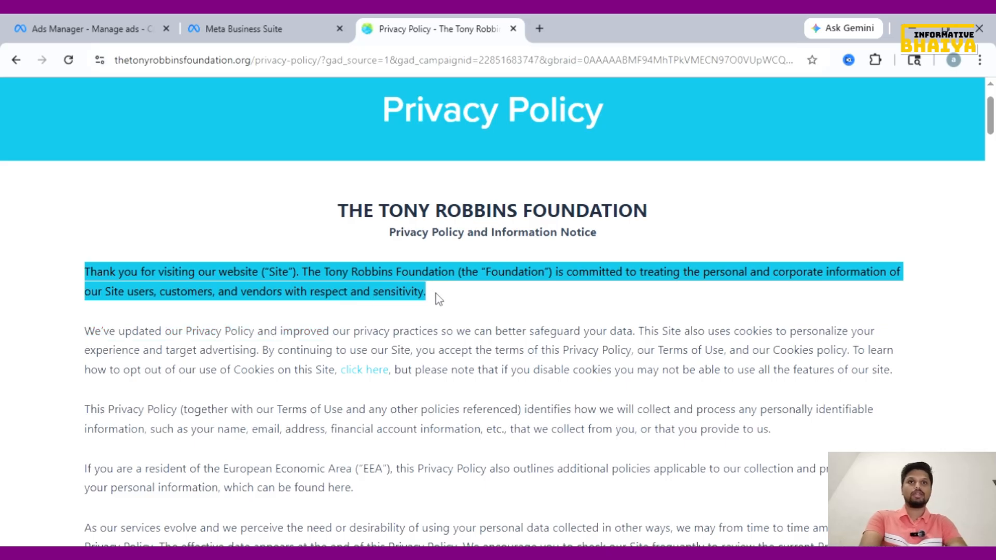
{"action": "left_click", "coordinate": [306, 18]}
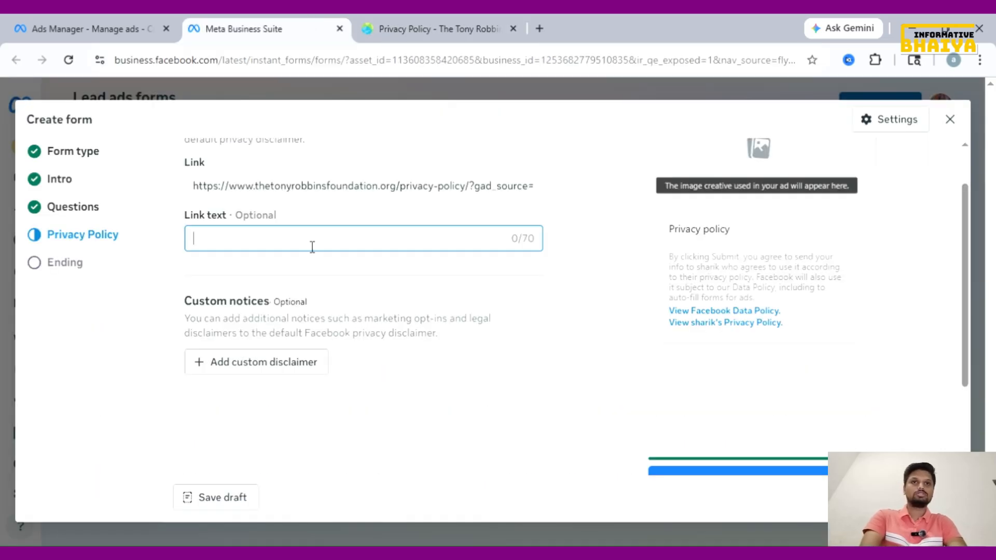
Use the copied sentence as the privacy link text, add a custom disclaimer block, and advance to Ending
{"action": "type", "text": "Thank you for visiting our website (\"Site\"). The Tony Robbins Foundati"}
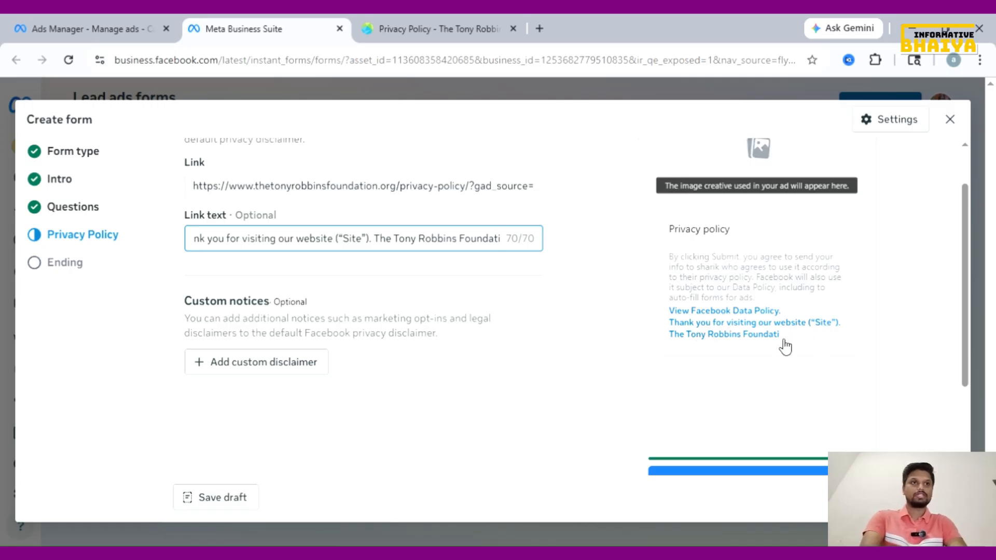
{"action": "scroll", "coordinate": [401, 327], "scroll_direction": "down", "scroll_amount": 1}
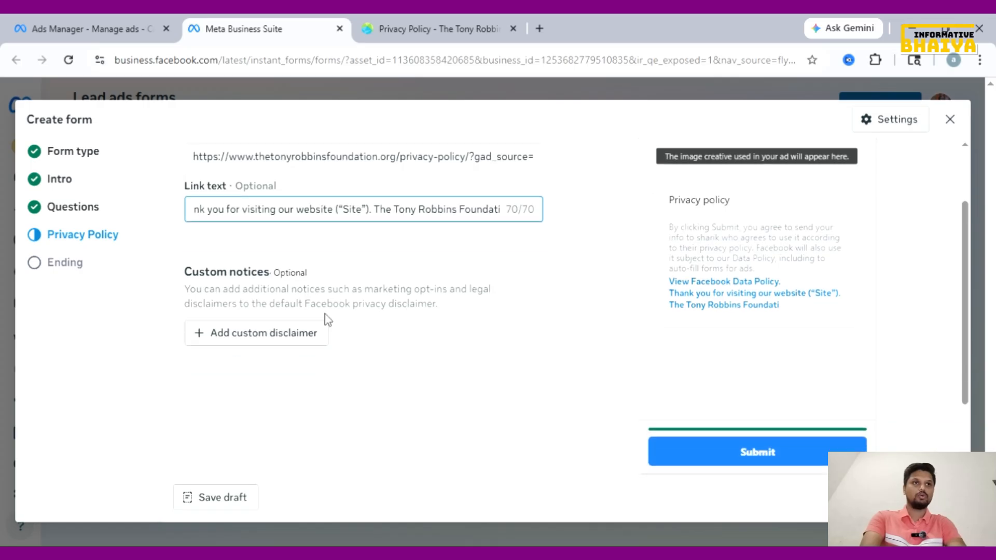
{"action": "left_click", "coordinate": [289, 336]}
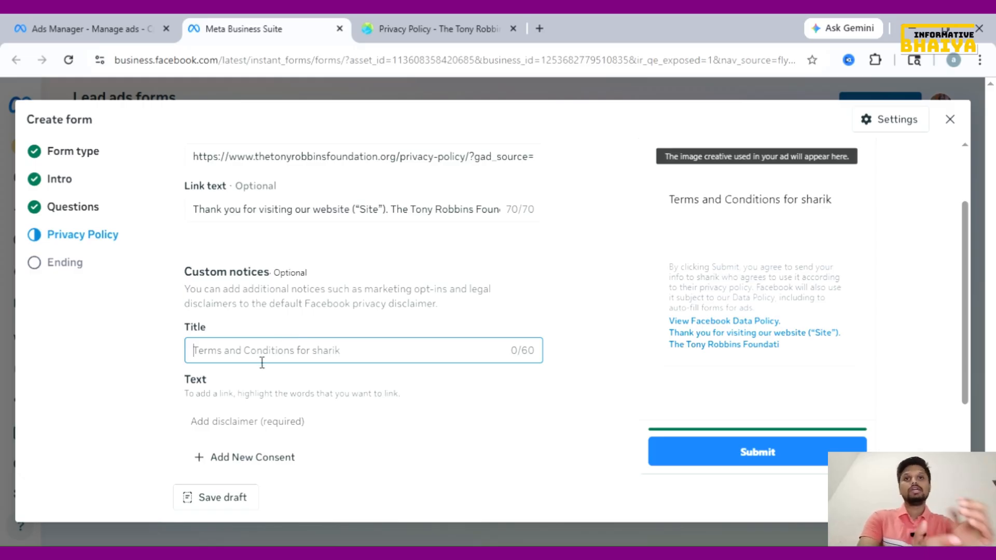
{"action": "scroll", "coordinate": [260, 368], "scroll_direction": "down", "scroll_amount": 2}
{"action": "left_click", "coordinate": [299, 326]}
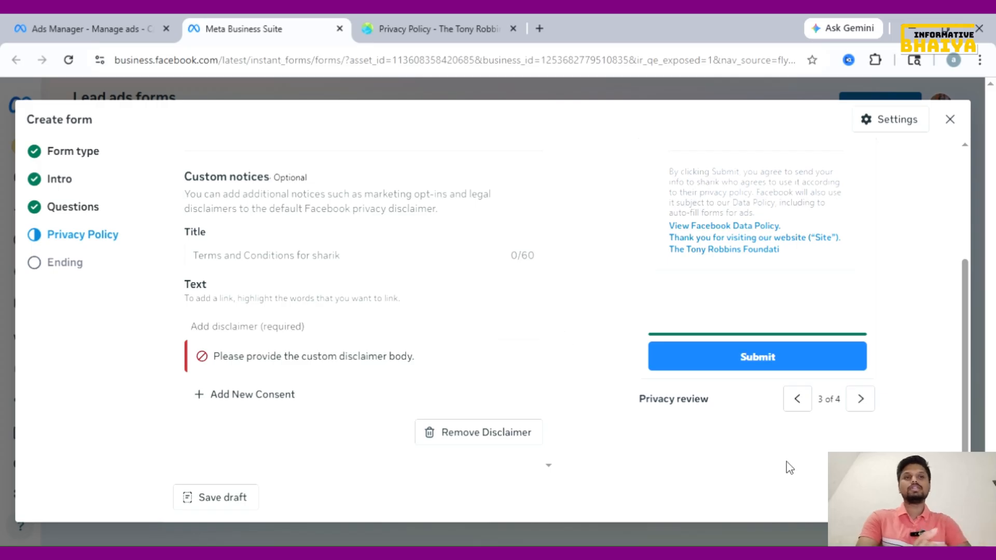
{"action": "left_click", "coordinate": [860, 398]}
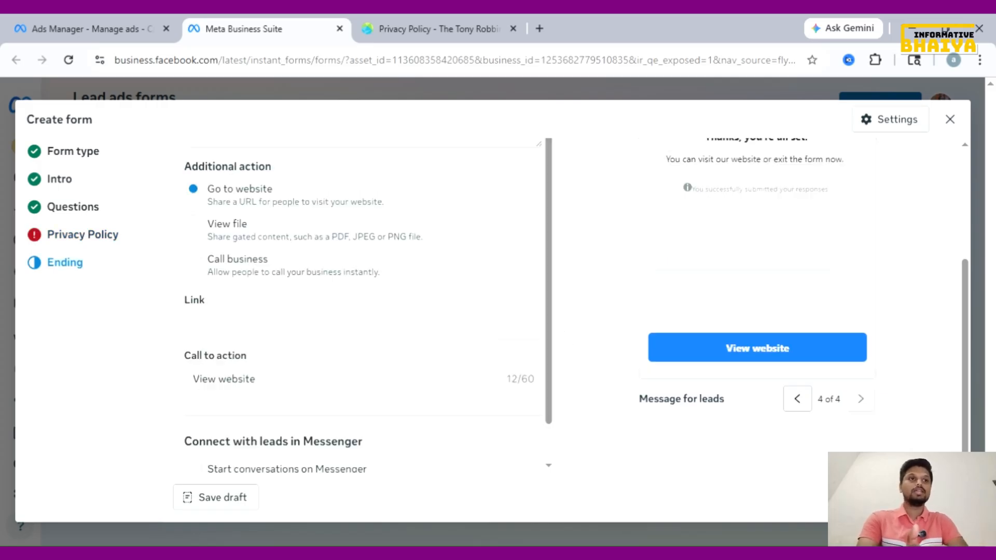
Title the custom disclaimer 'Digital Marketing' with body text 'xyz', then proceed to Ending
{"action": "left_click", "coordinate": [99, 237]}
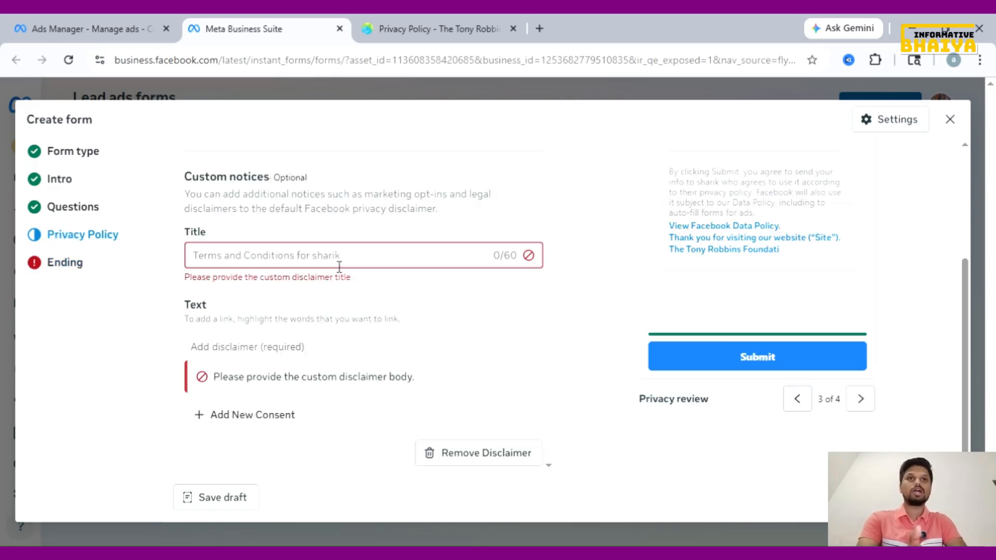
{"action": "scroll", "coordinate": [339, 266], "scroll_direction": "up", "scroll_amount": 2}
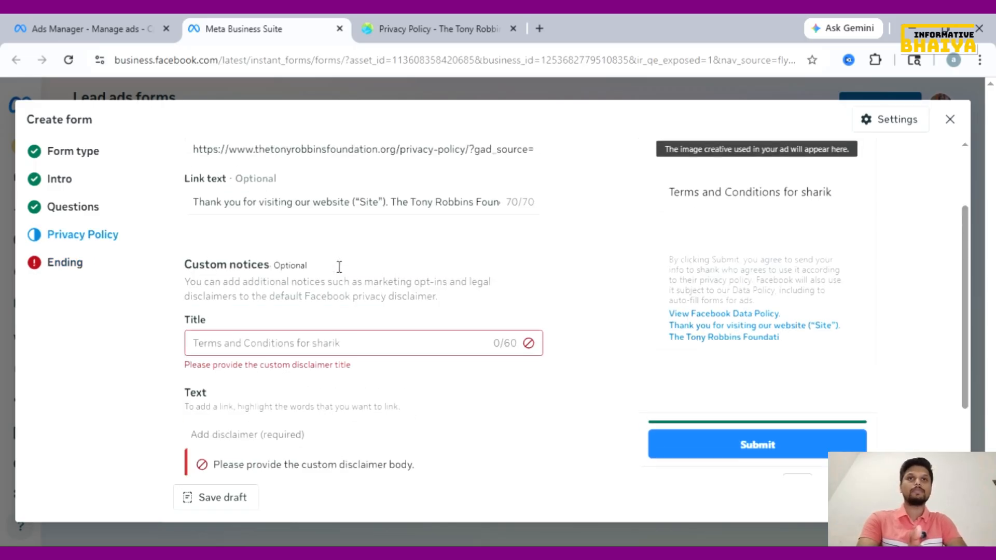
{"action": "left_click", "coordinate": [327, 346]}
{"action": "type", "text": "Digit"}
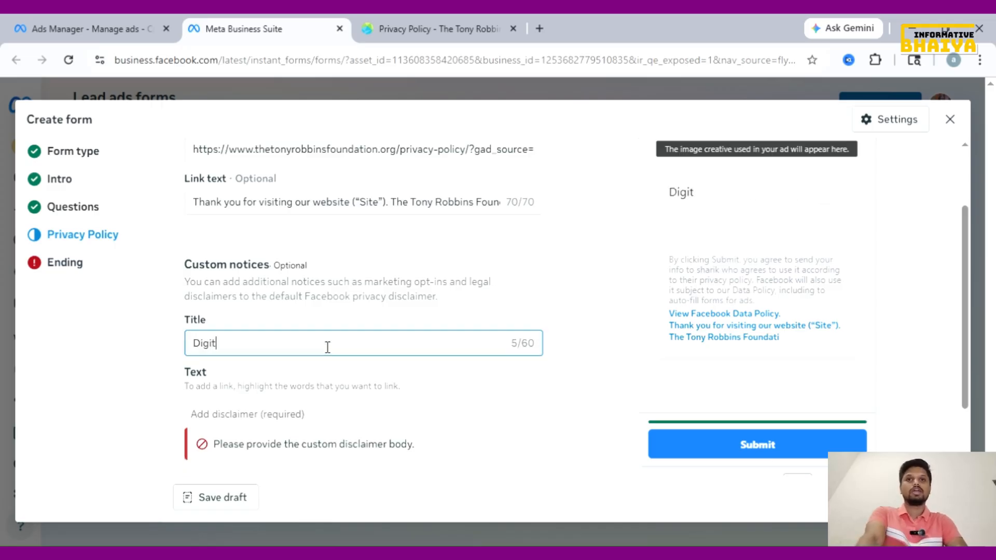
{"action": "type", "text": "al Market"}
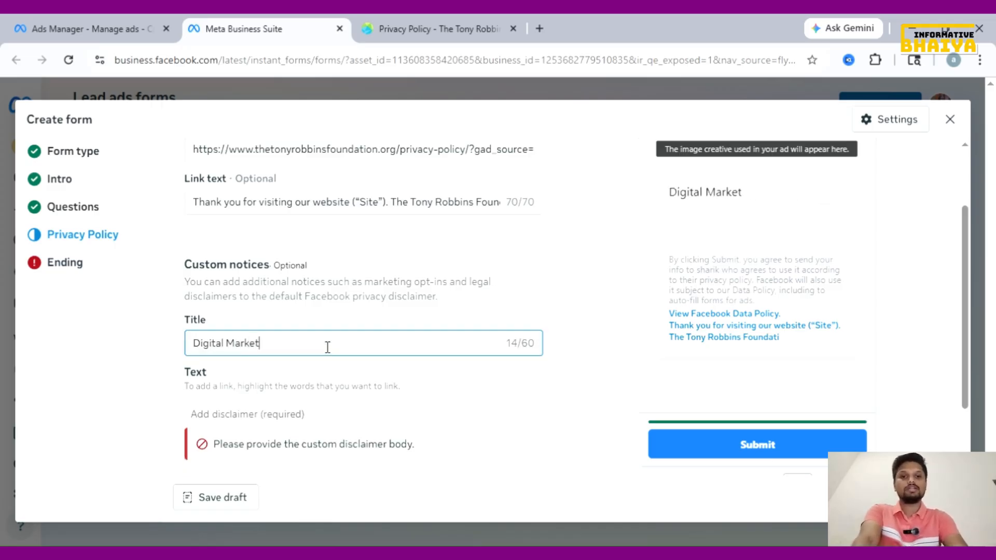
{"action": "type", "text": "ing"}
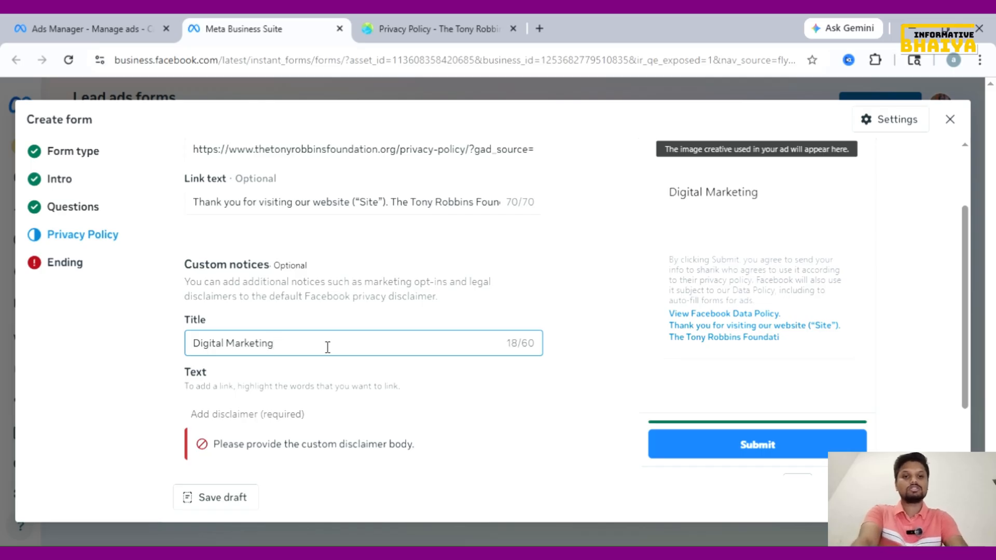
{"action": "scroll", "coordinate": [327, 346], "scroll_direction": "down", "scroll_amount": 1}
{"action": "left_click", "coordinate": [323, 355]}
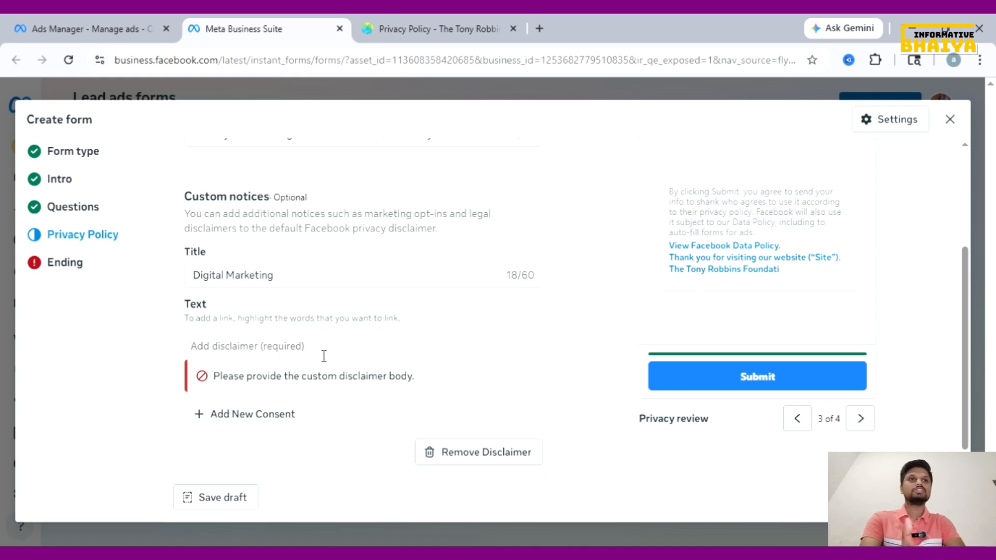
{"action": "type", "text": "xyz"}
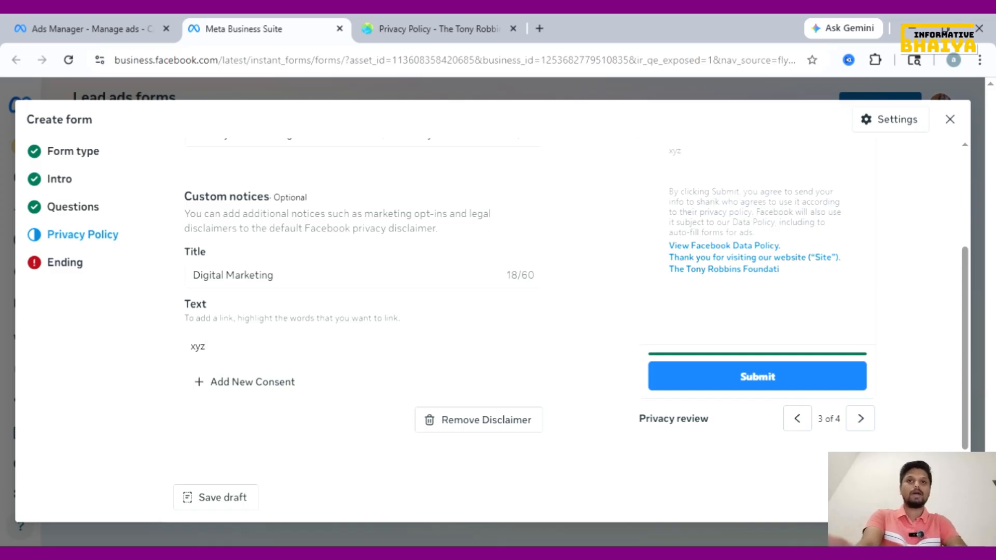
{"action": "left_click", "coordinate": [726, 378]}
{"action": "scroll", "coordinate": [365, 284], "scroll_direction": "up", "scroll_amount": 3}
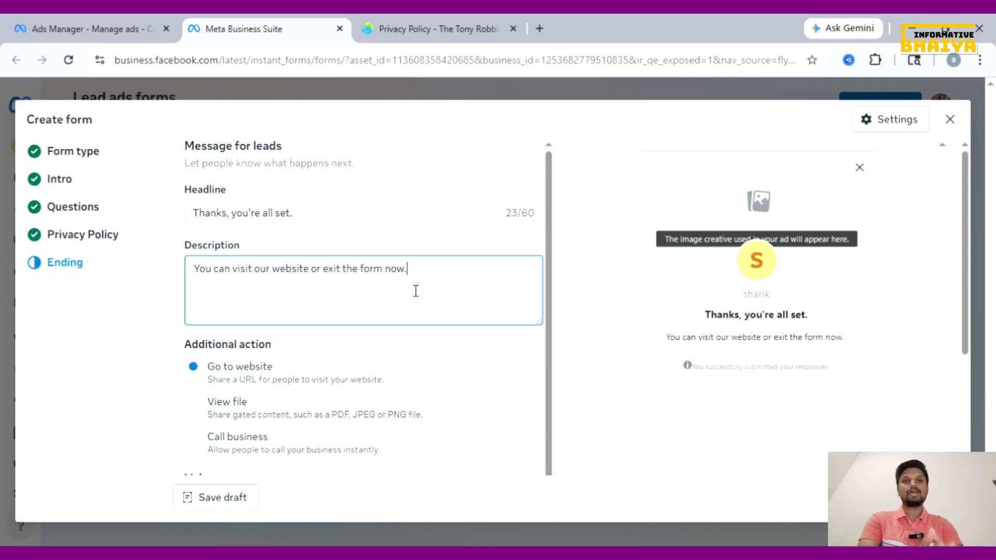
{"action": "scroll", "coordinate": [353, 379], "scroll_direction": "down", "scroll_amount": 1}
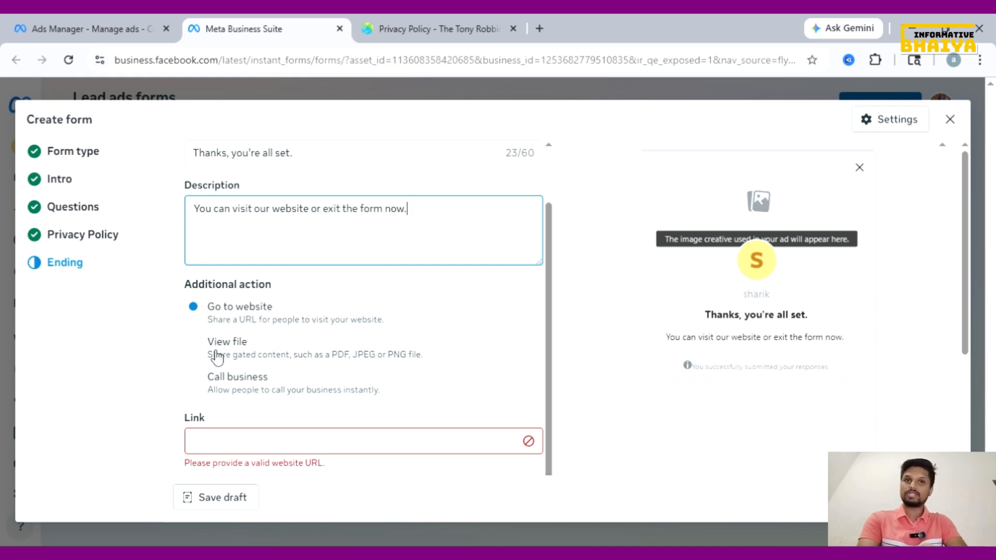
Make the ending a Call business button with country code IN +91 and the business phone number
{"action": "left_click", "coordinate": [193, 377]}
{"action": "scroll", "coordinate": [358, 353], "scroll_direction": "down", "scroll_amount": 3}
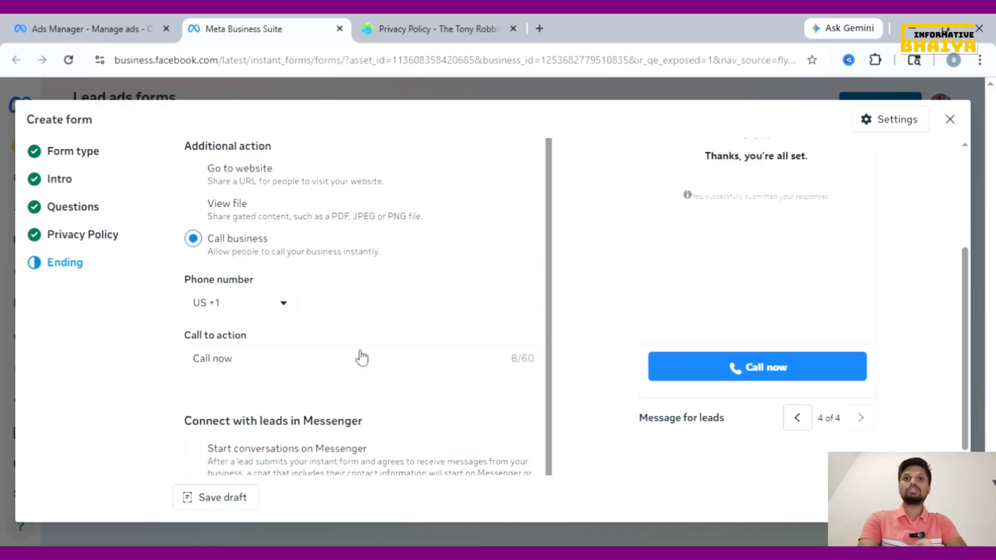
{"action": "left_click", "coordinate": [283, 307]}
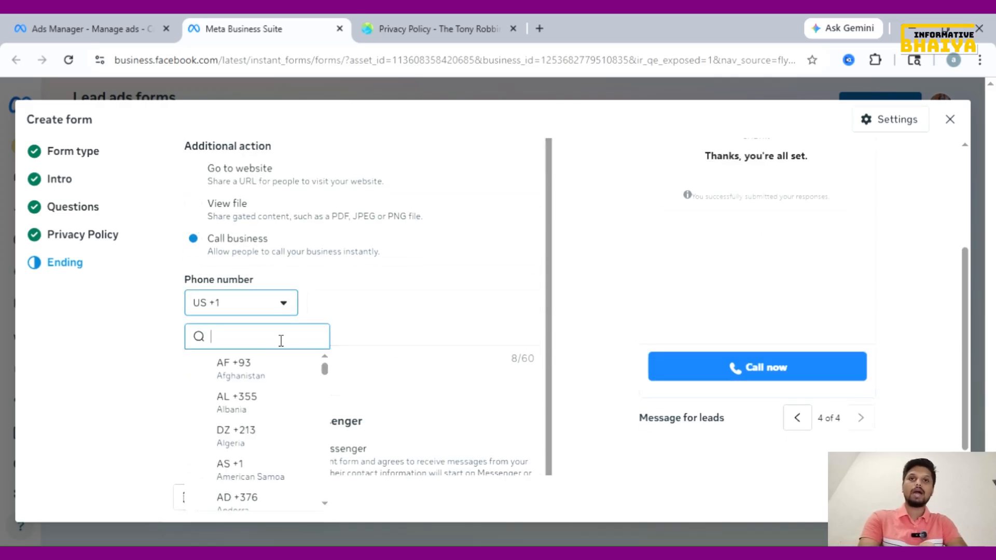
{"action": "type", "text": "indi"}
{"action": "left_click", "coordinate": [285, 374]}
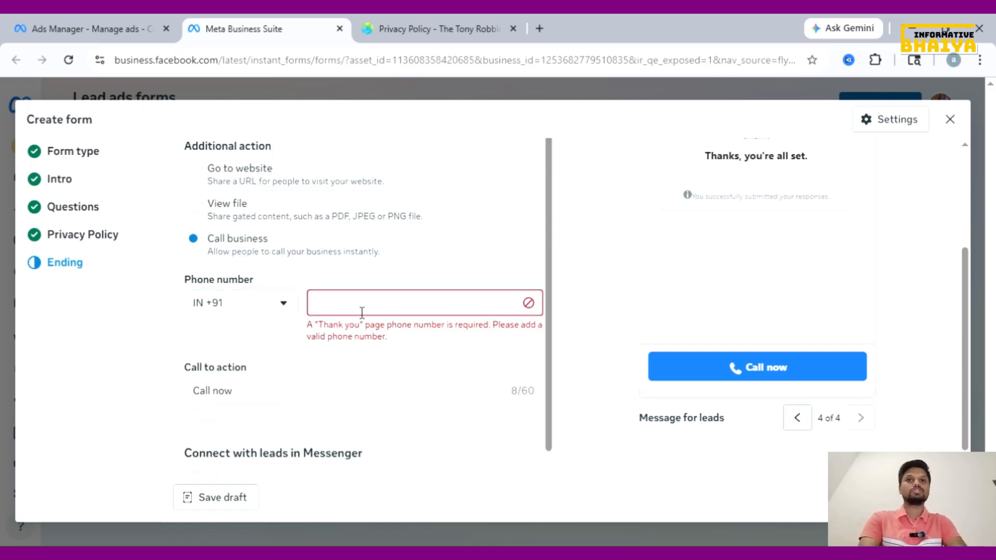
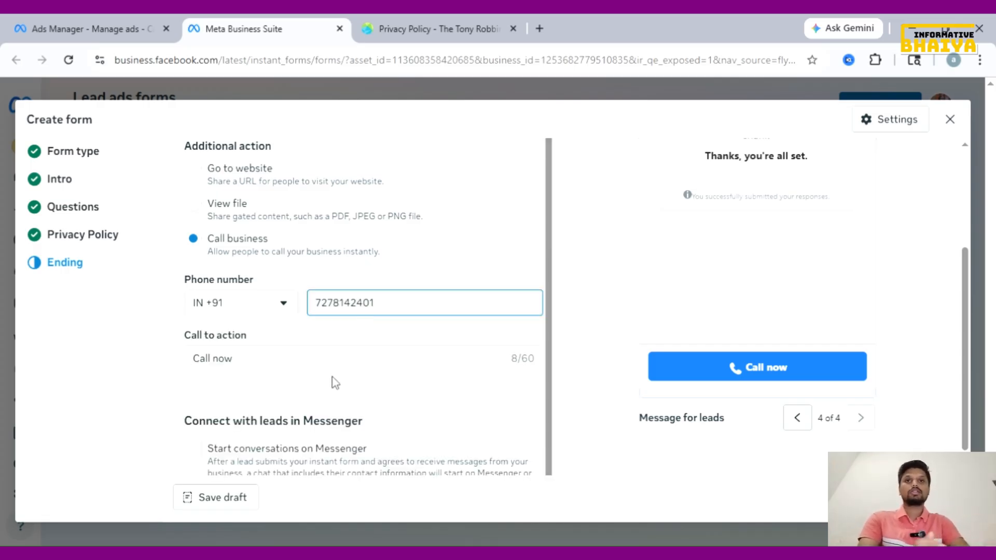
Enable Start conversations on Messenger for leads after the form
{"action": "scroll", "coordinate": [335, 382], "scroll_direction": "down", "scroll_amount": 1}
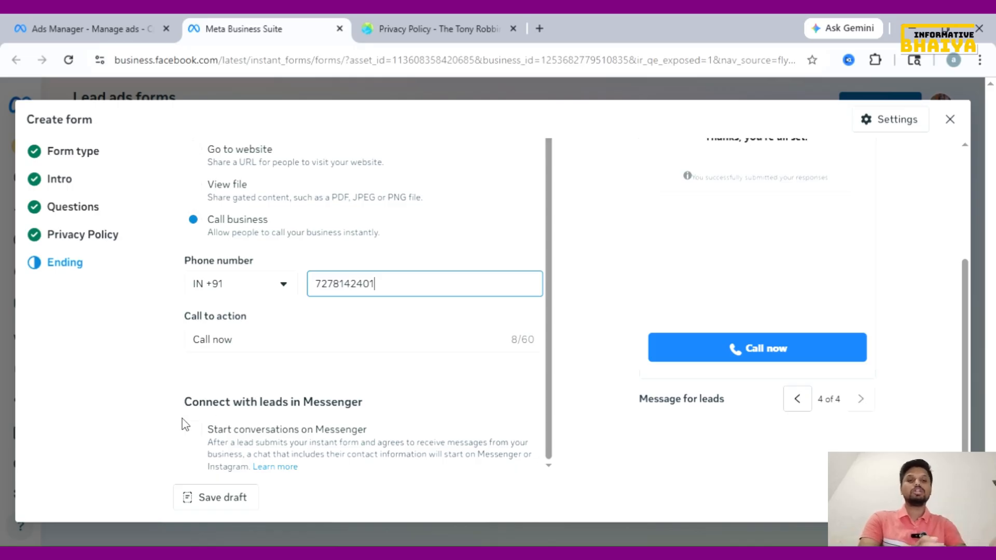
{"action": "left_click", "coordinate": [197, 433]}
{"action": "left_click", "coordinate": [196, 431]}
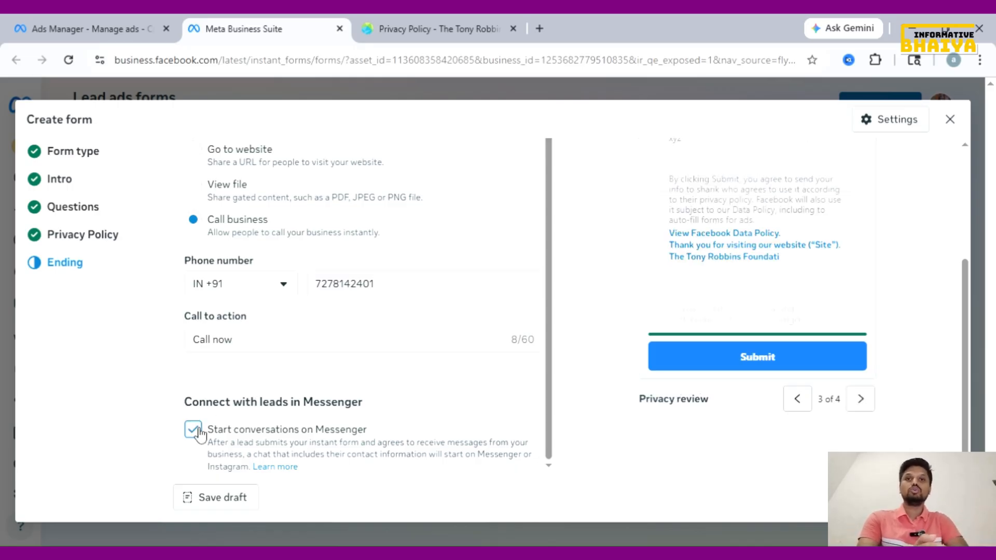
{"action": "scroll", "coordinate": [705, 247], "scroll_direction": "down", "scroll_amount": 2}
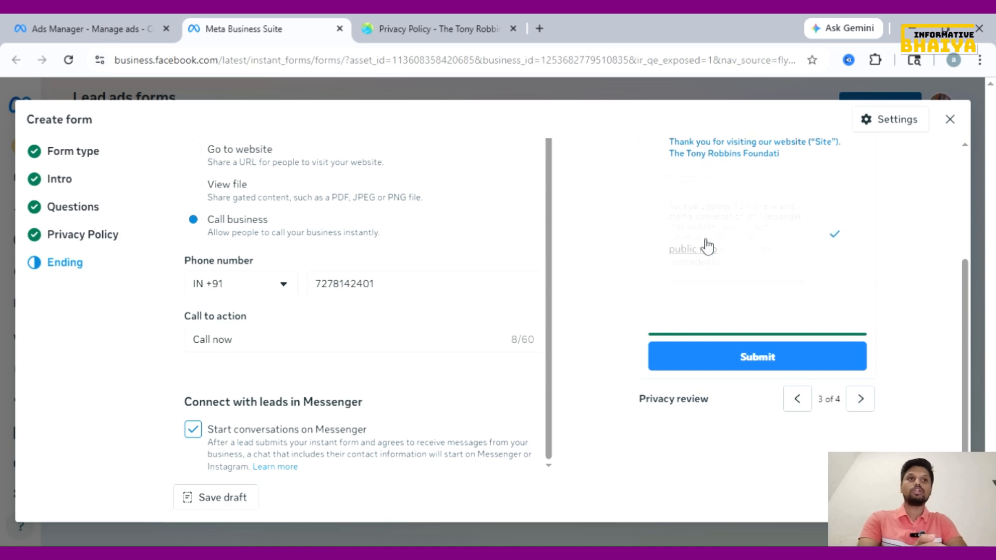
{"action": "scroll", "coordinate": [566, 319], "scroll_direction": "up", "scroll_amount": 2}
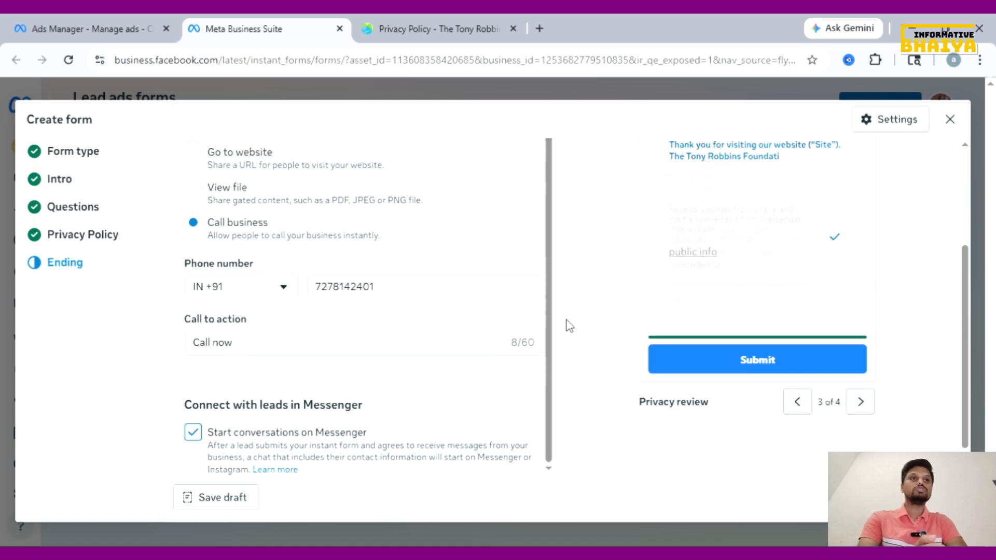
{"action": "scroll", "coordinate": [475, 343], "scroll_direction": "down", "scroll_amount": 2}
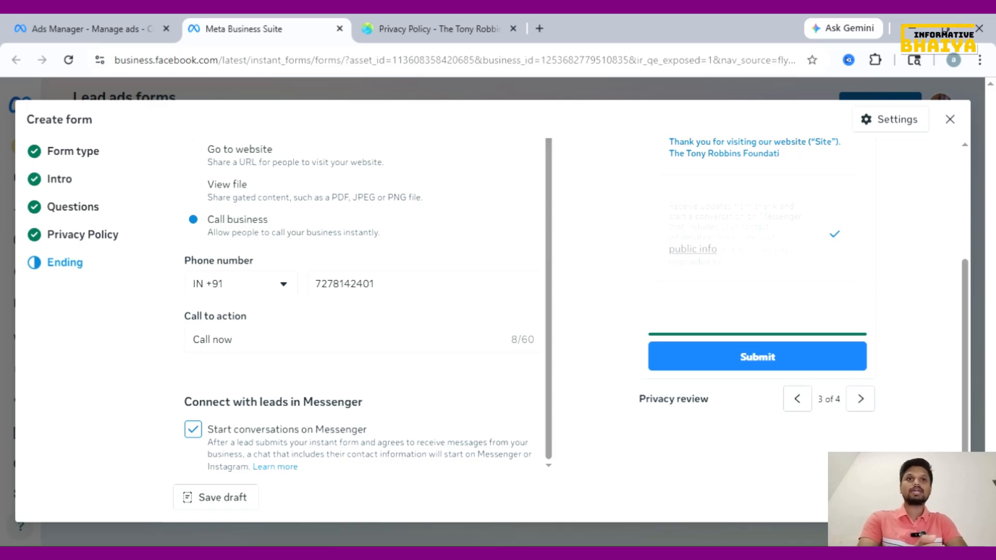
{"action": "scroll", "coordinate": [363, 311], "scroll_direction": "up", "scroll_amount": 1}
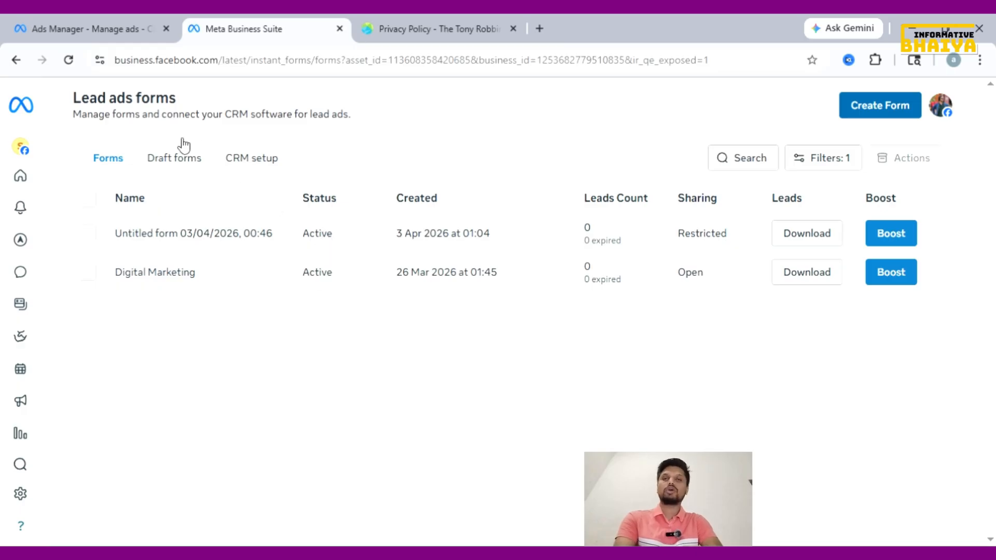
Confirm the Draft forms tab is empty, then return to the published Forms list
{"action": "left_click", "coordinate": [181, 156]}
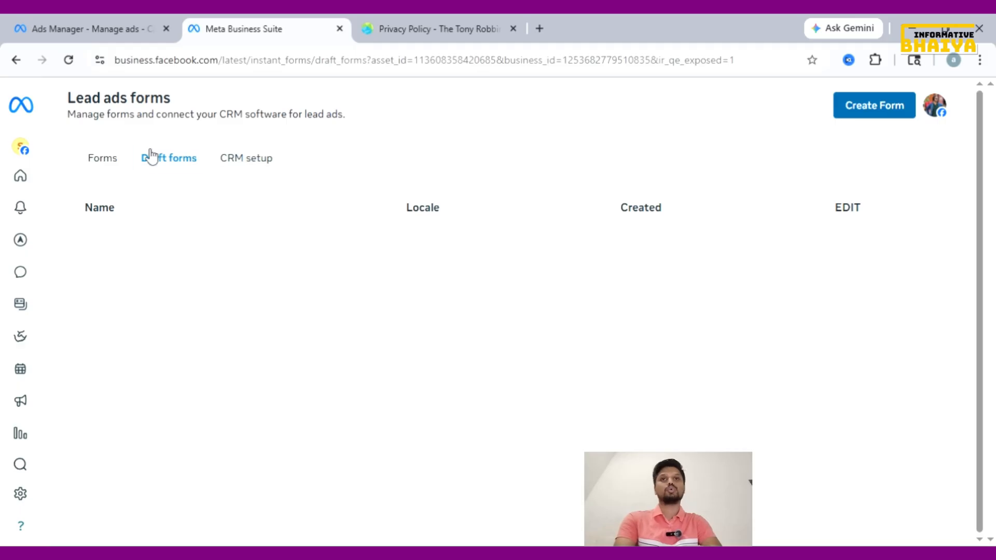
{"action": "left_click", "coordinate": [124, 159]}
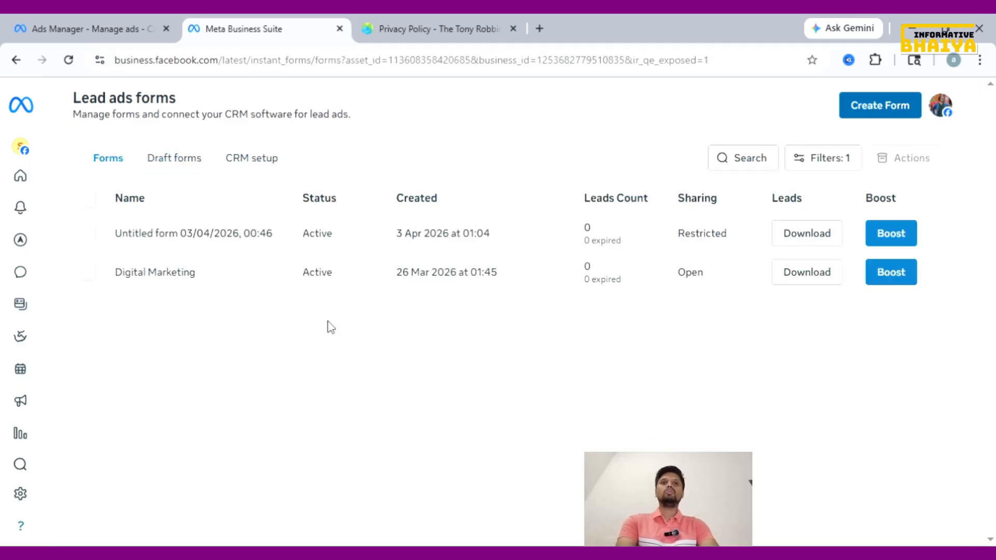